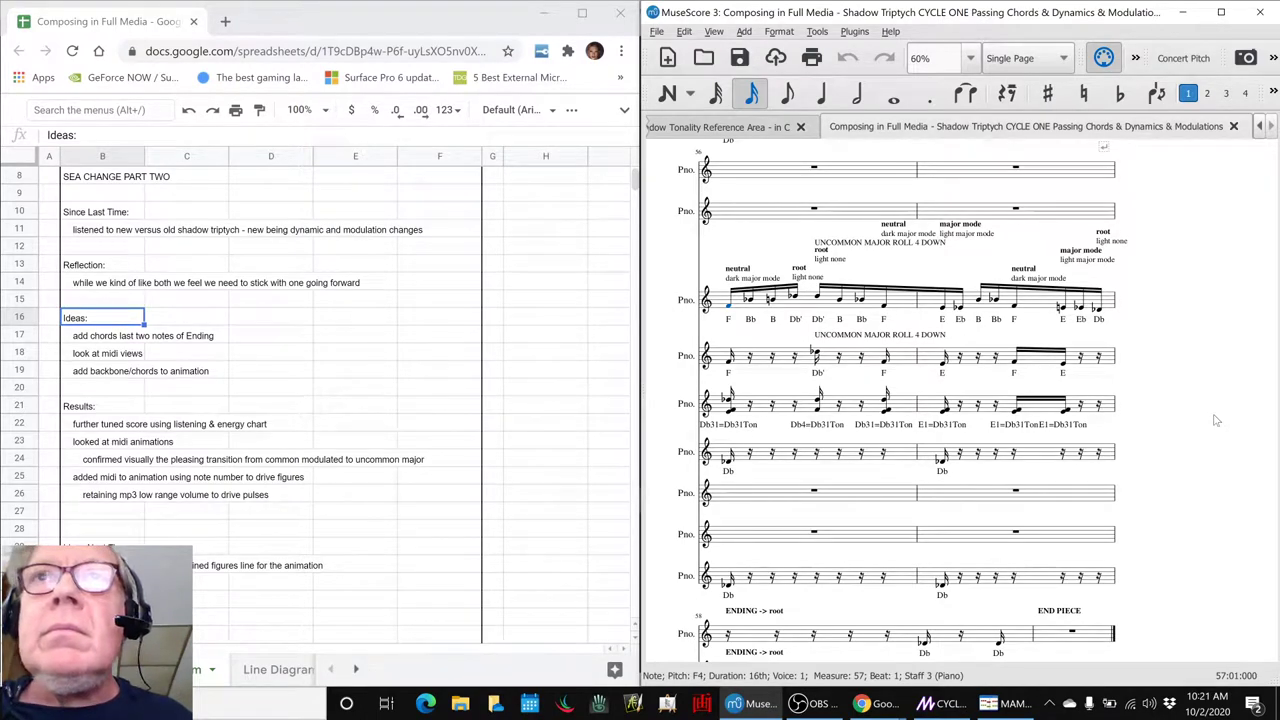
# Play the MuseScore score through to END PIECE, then switch to the OBS window.
pyautogui.press('space')
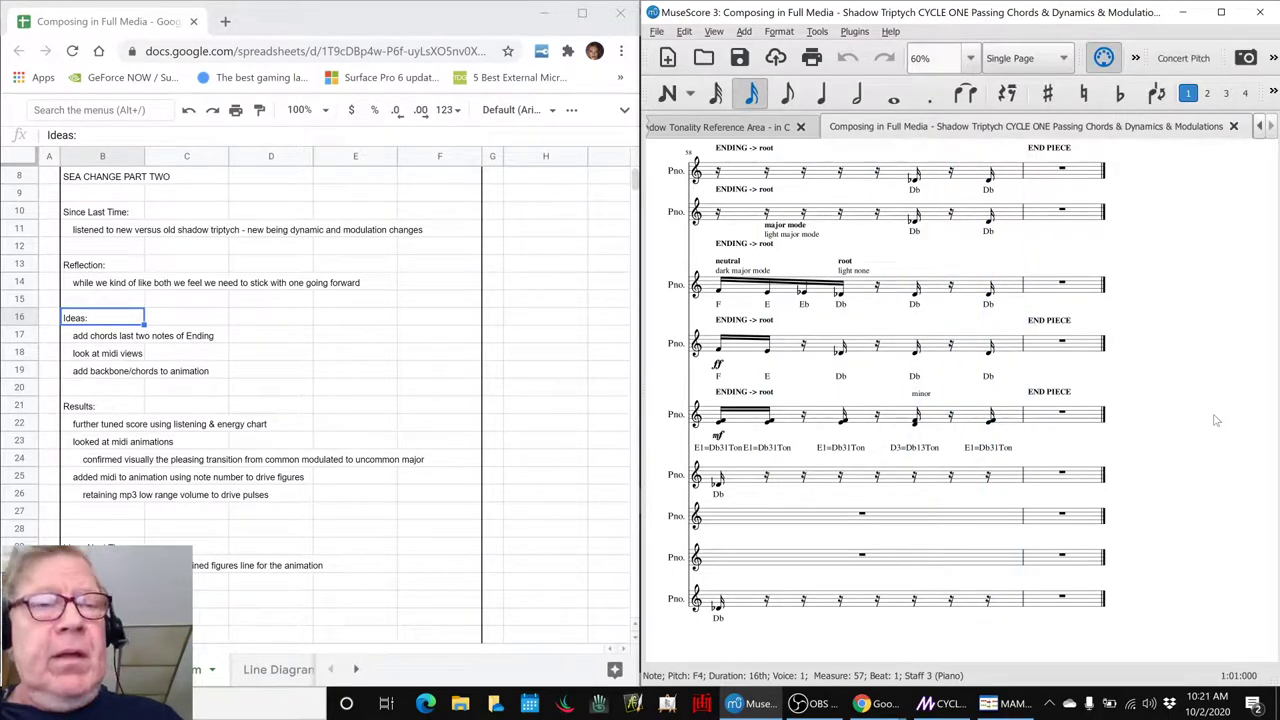
pyautogui.hotkey('alt', 'Tab')
pyautogui.hotkey('alt', 'Tab')
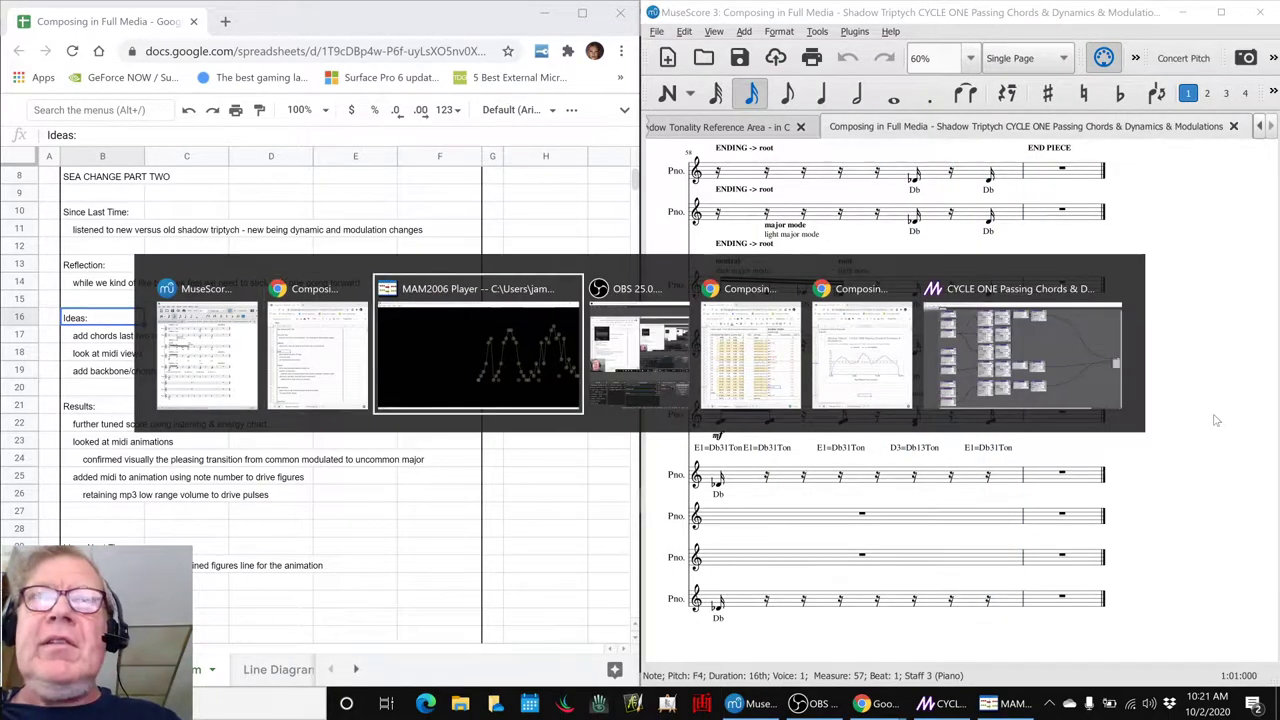
pyautogui.hotkey('alt', 'Tab')
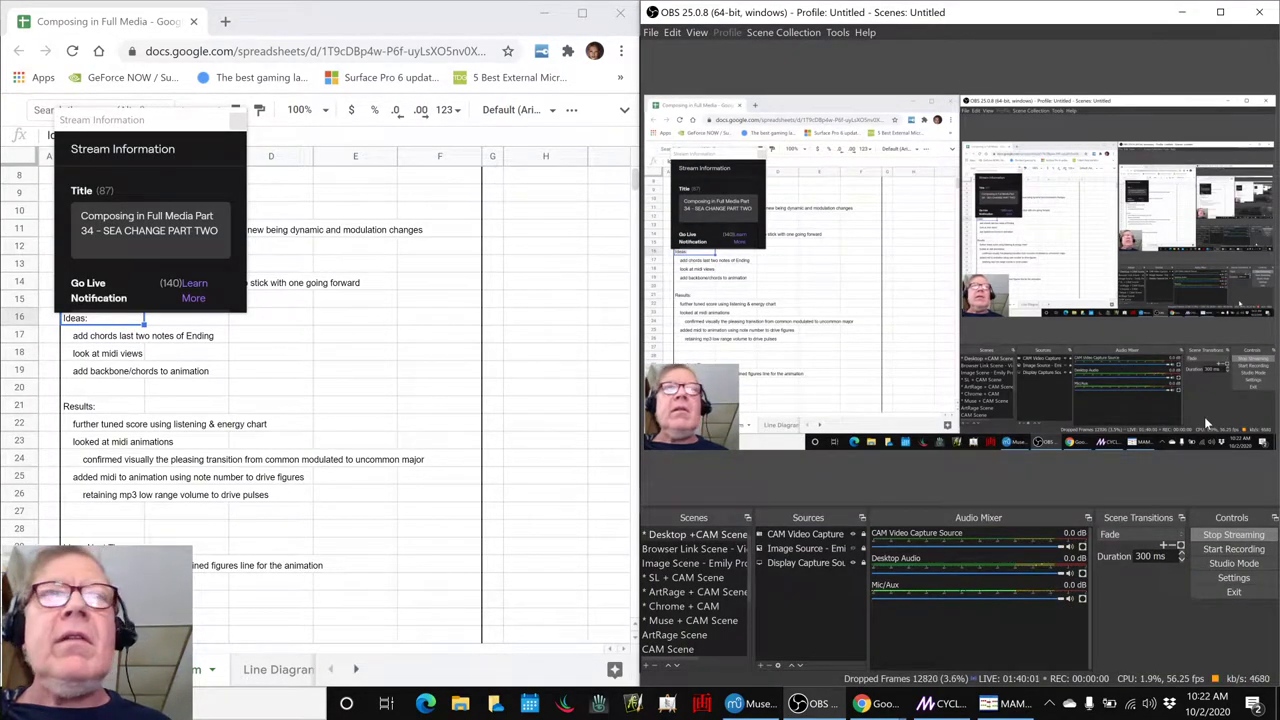
# Hide OBS, replay the ending with its added chords, then bring up the MAM2006 Player.
pyautogui.click(818, 706)
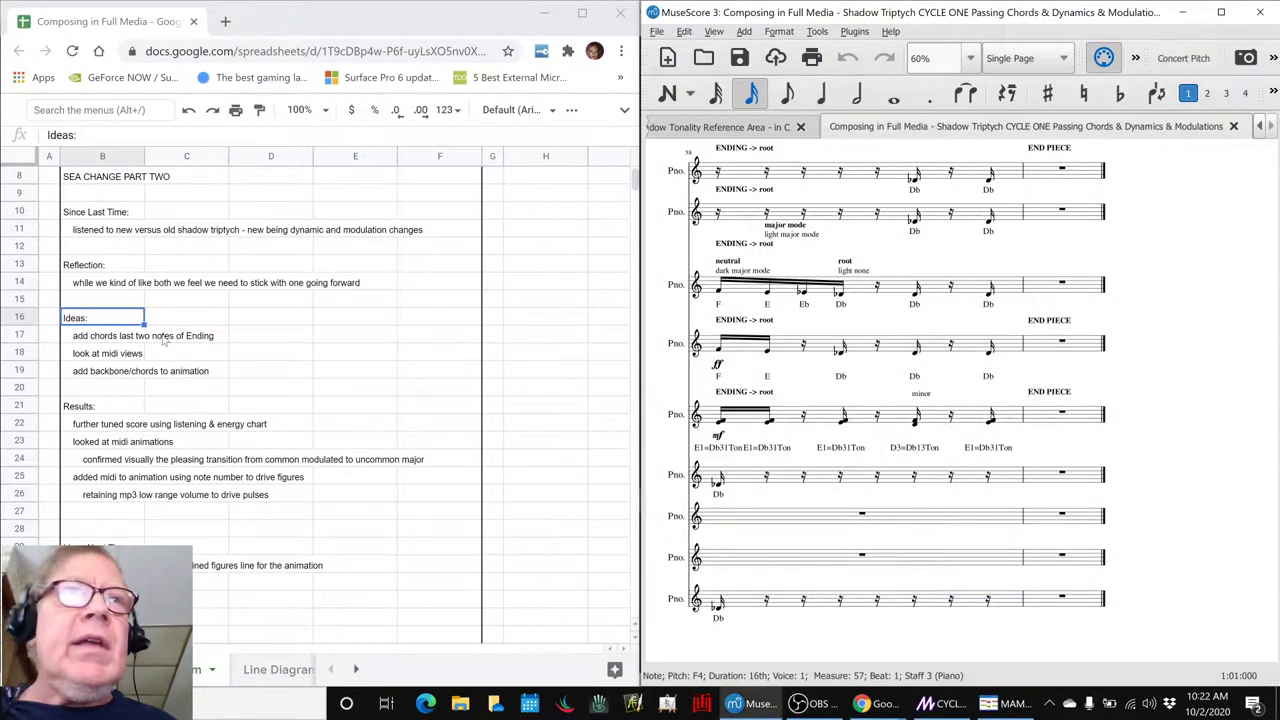
pyautogui.click(112, 338)
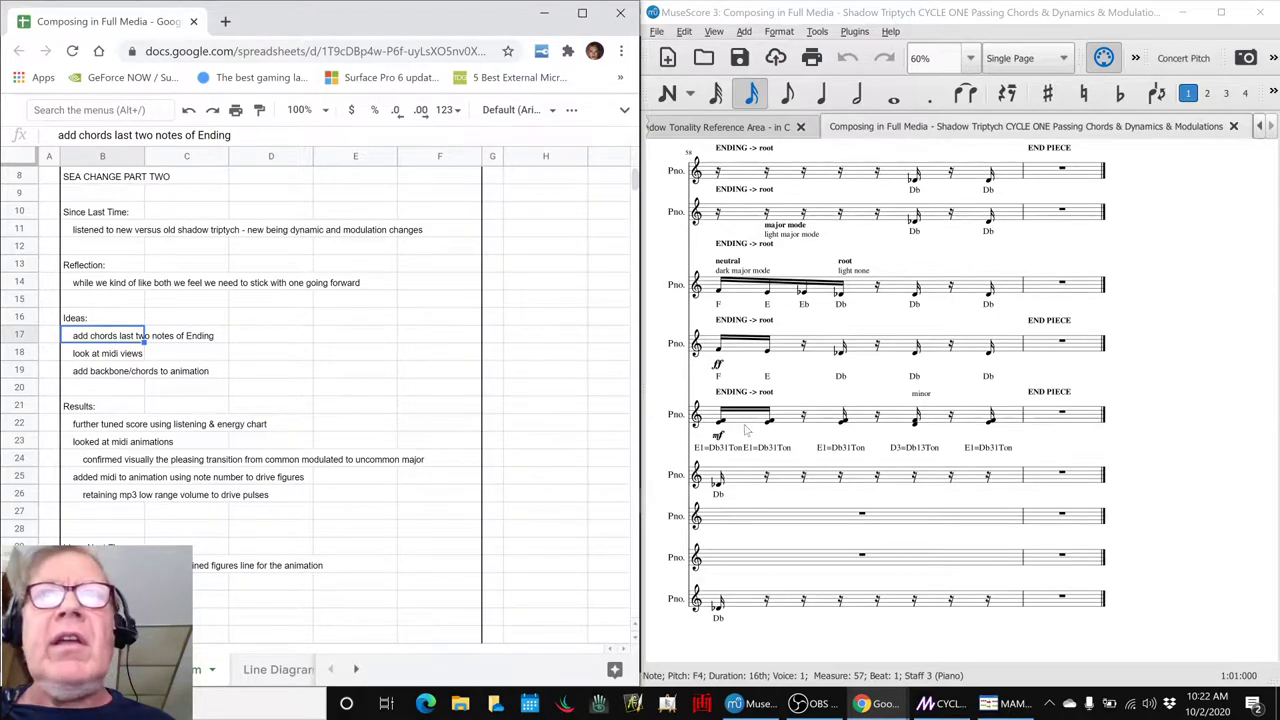
pyautogui.click(740, 484)
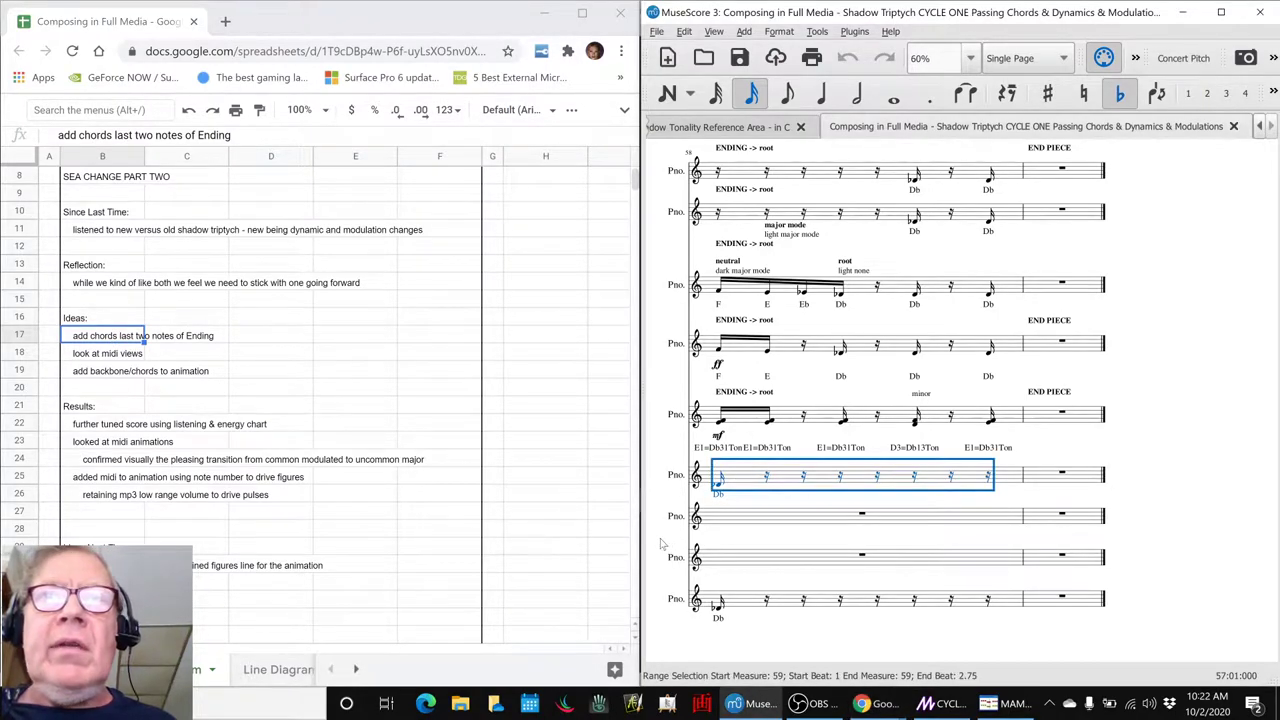
pyautogui.click(660, 542)
pyautogui.press('space')
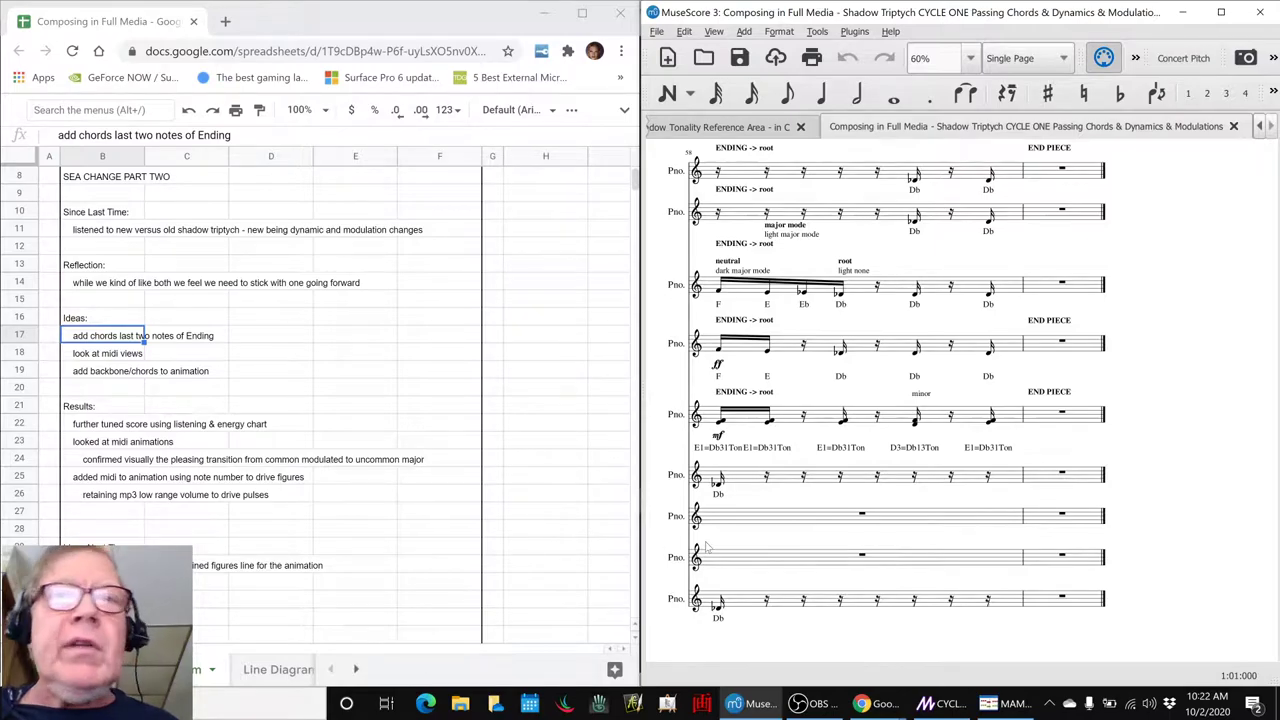
pyautogui.click(1008, 703)
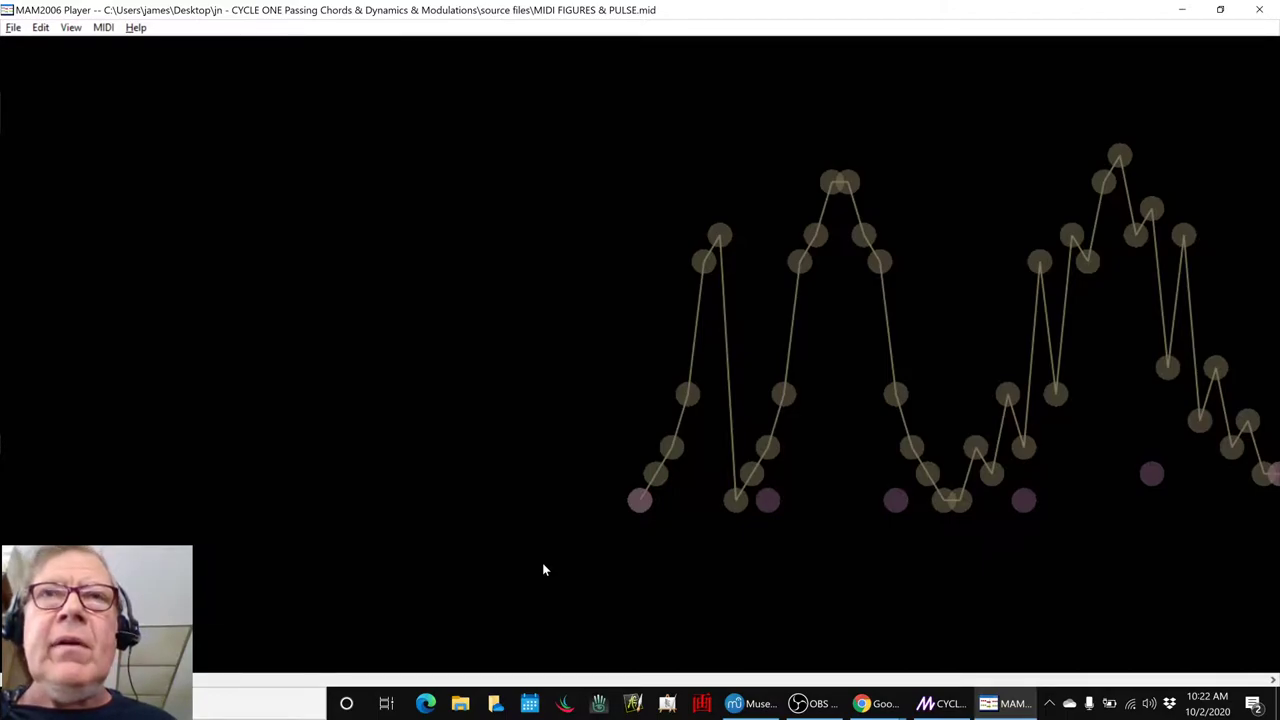
# Play the FIGURES & PULSE animation and set playback at the last green note before the blue.
pyautogui.press('space')
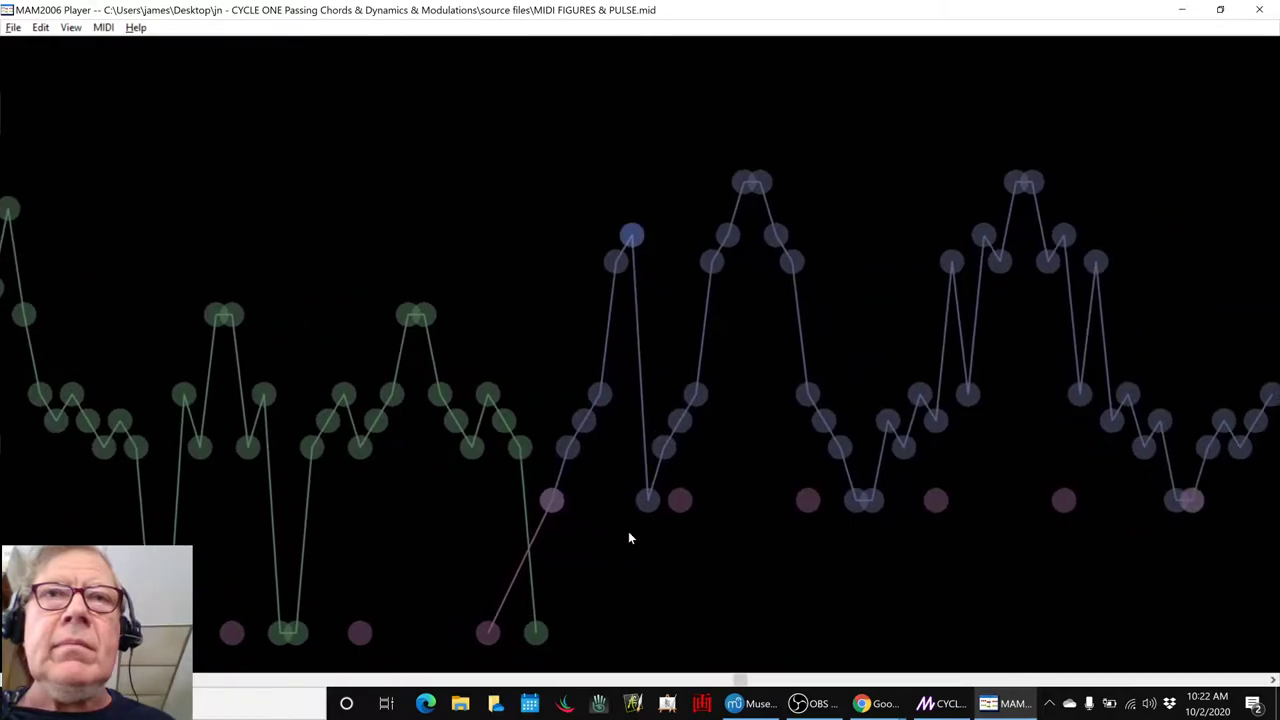
pyautogui.press('Left')
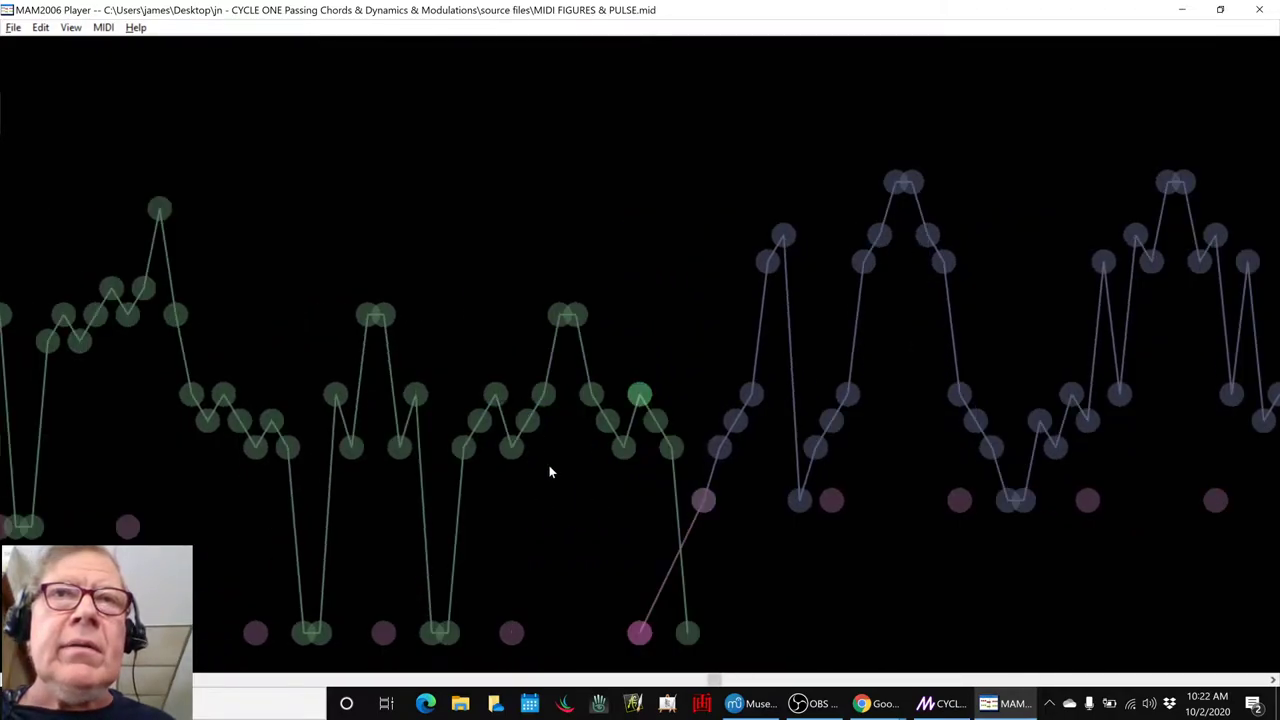
pyautogui.press('Left')
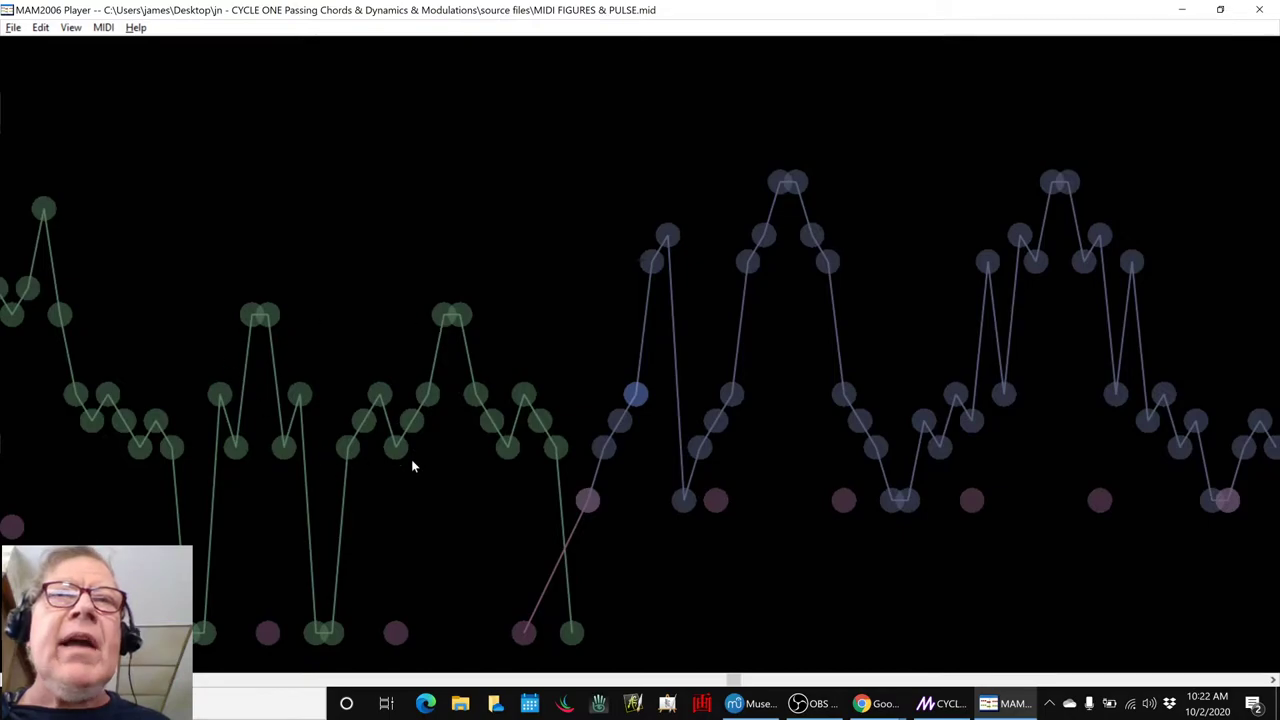
pyautogui.click(524, 393)
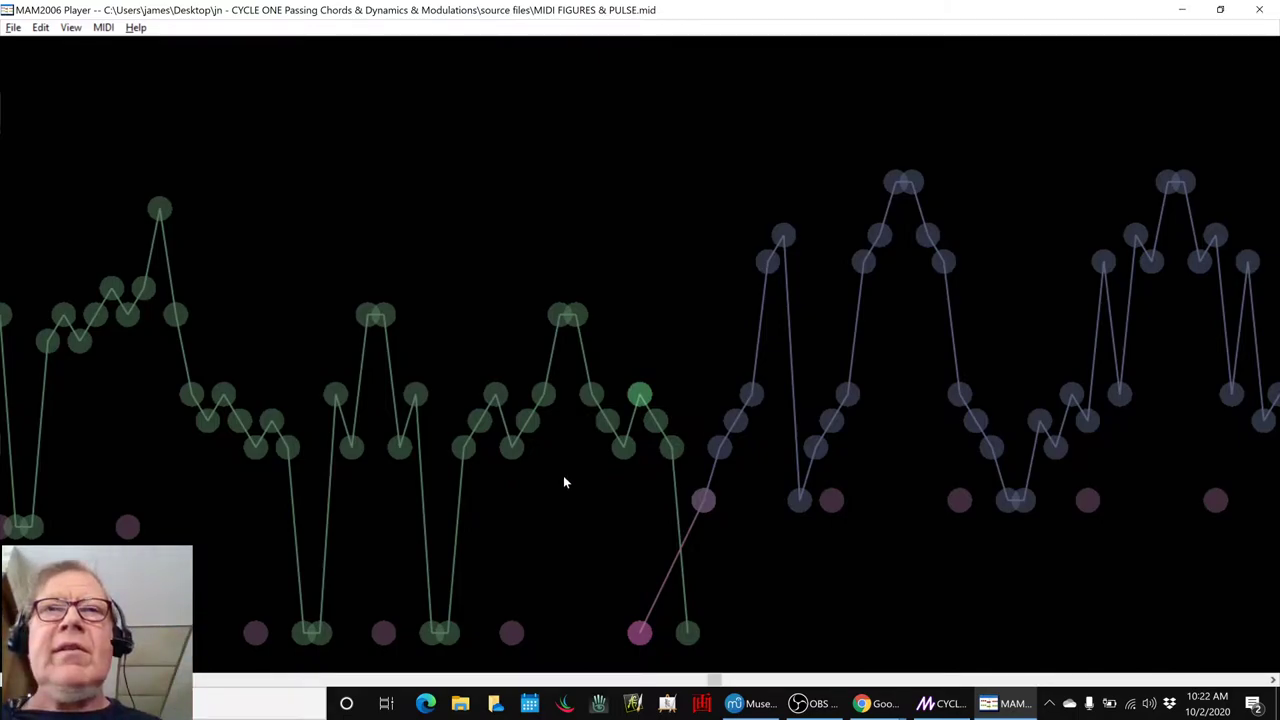
pyautogui.click(645, 403)
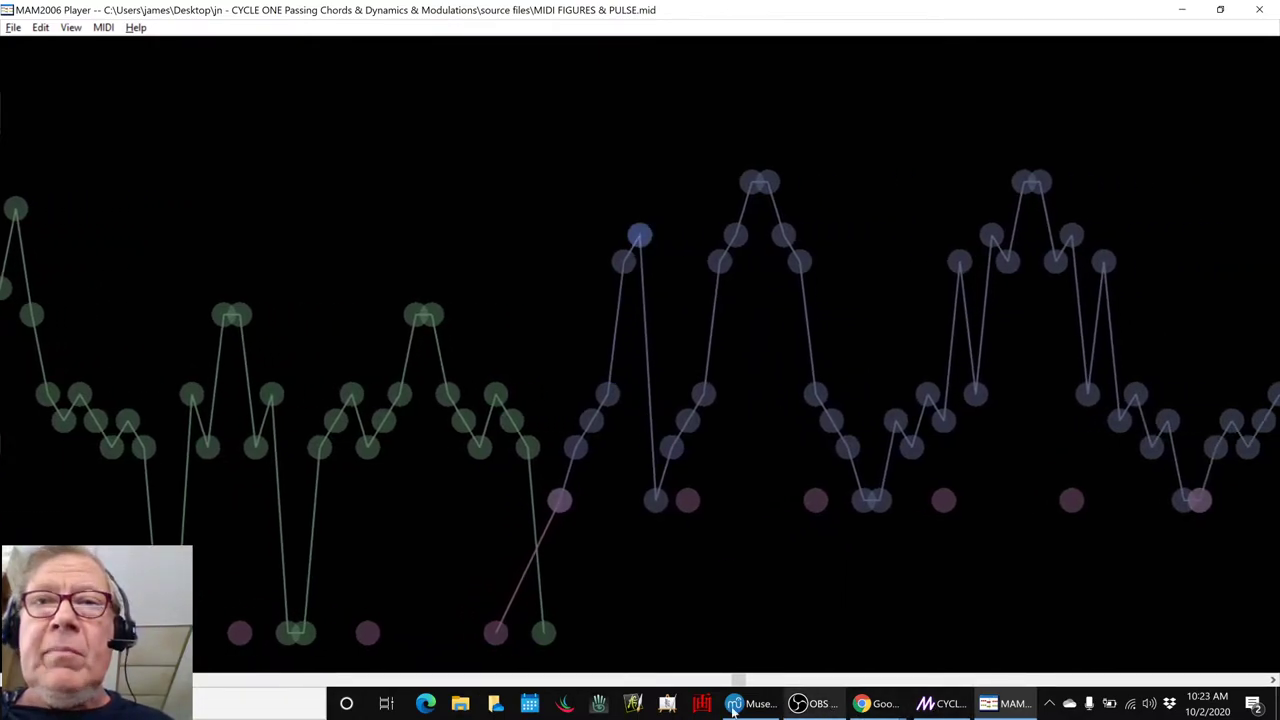
# Mark the backbone/chords animation idea in Sheets cell C19, then switch to Magic's CYCLE ONE editor.
pyautogui.moveTo(866, 708)
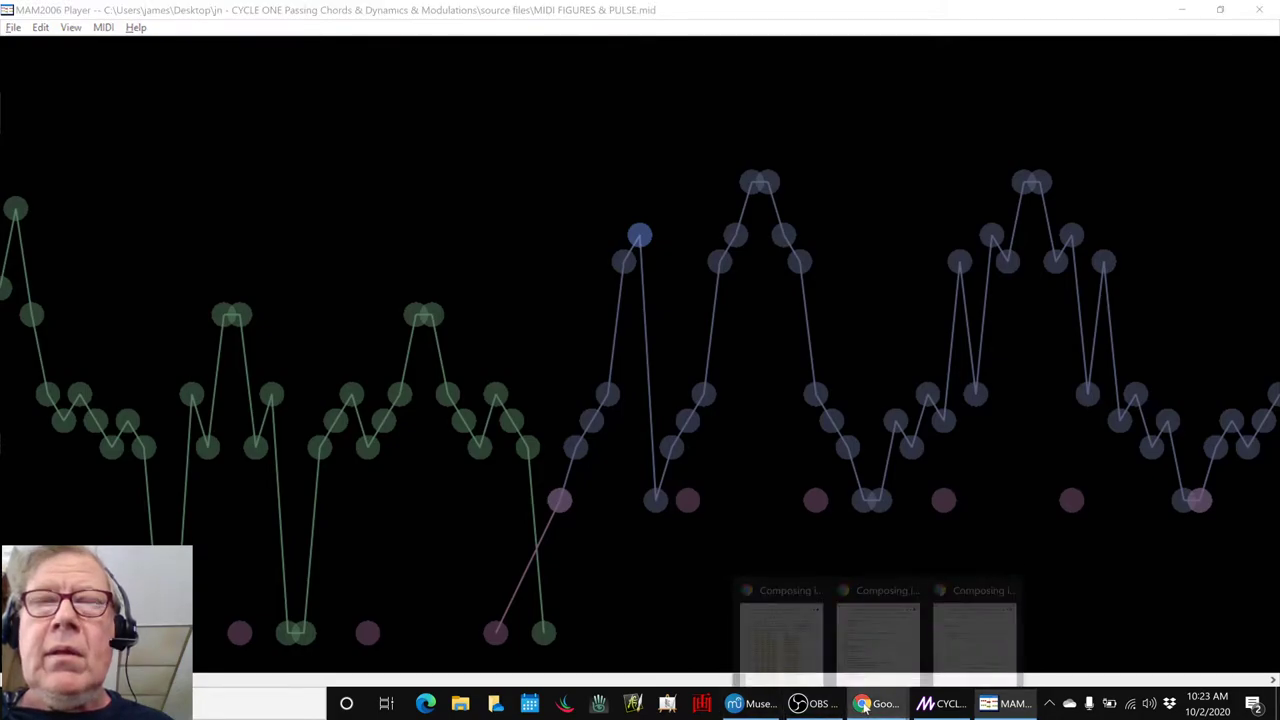
pyautogui.moveTo(855, 628)
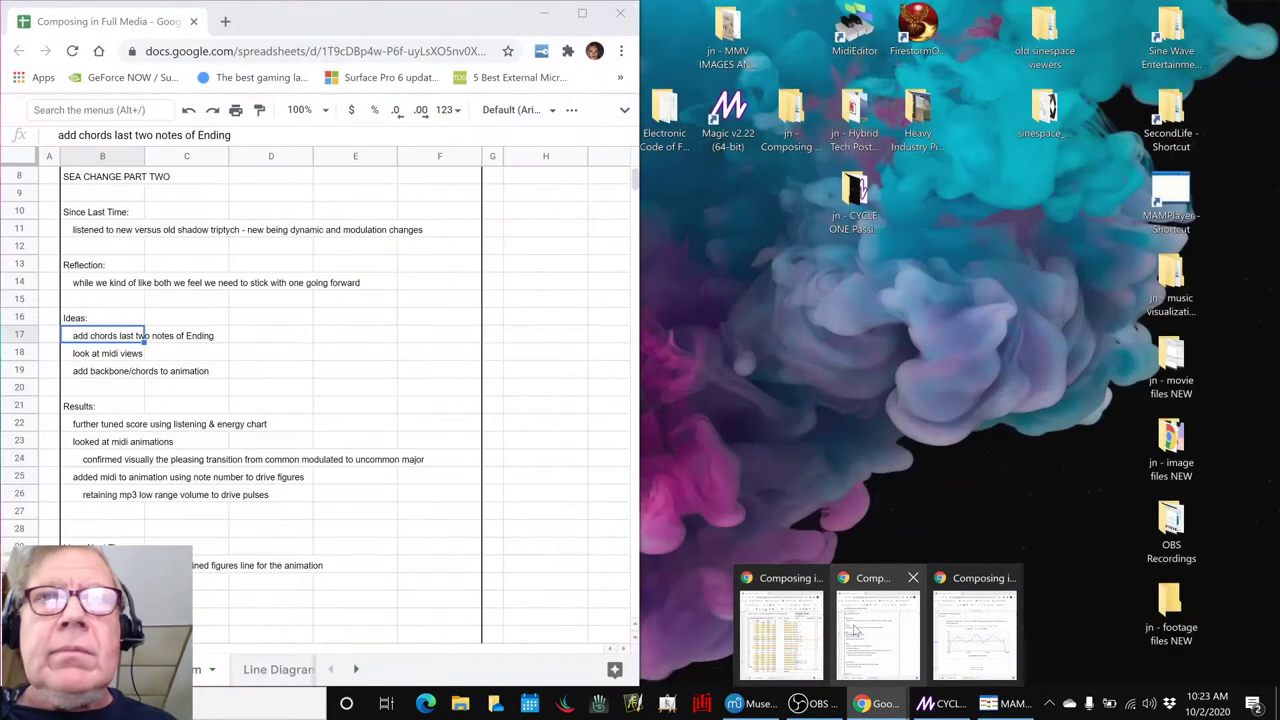
pyautogui.click(853, 624)
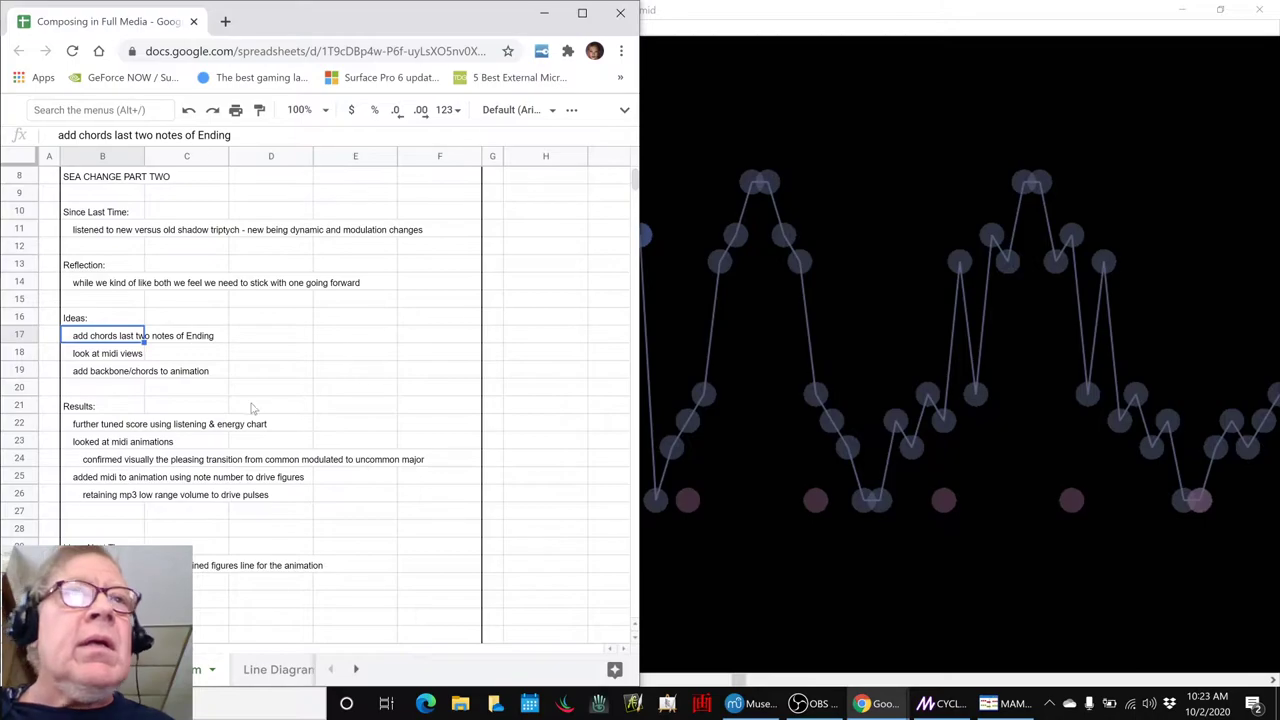
pyautogui.click(170, 376)
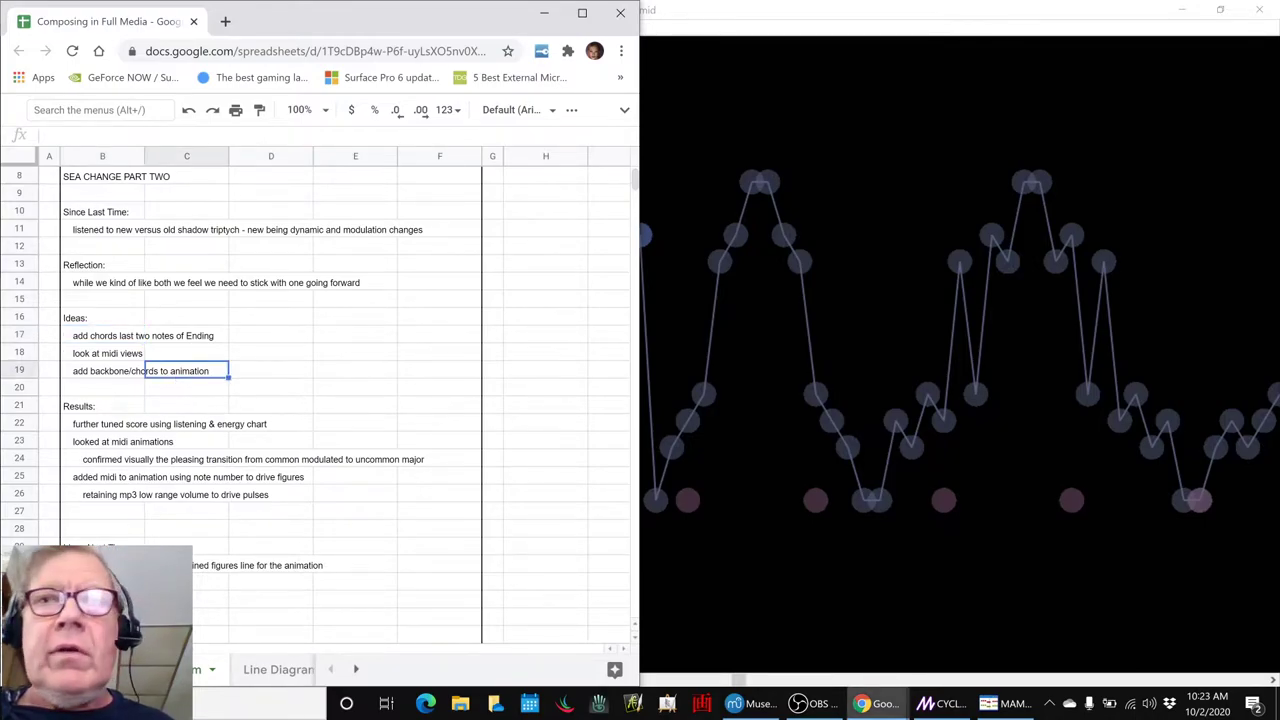
pyautogui.click(942, 703)
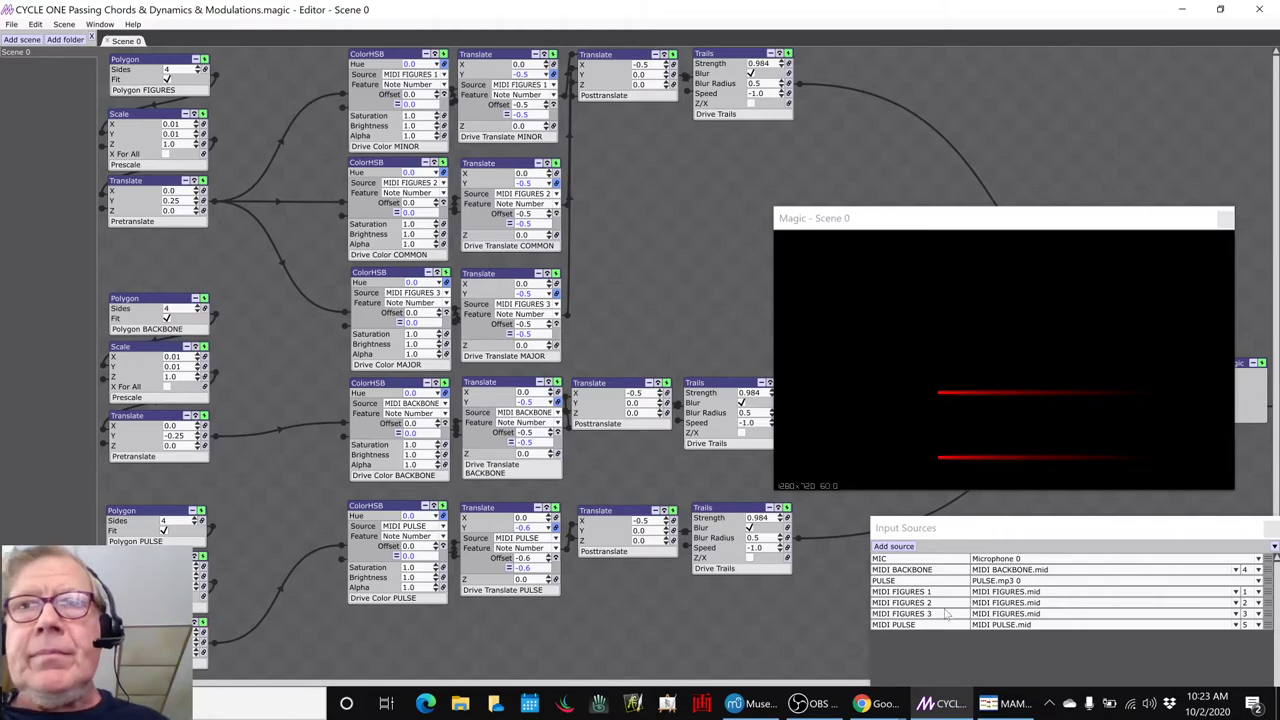
# Return to the Sheets notes and select the further tuned score result line.
pyautogui.click(870, 703)
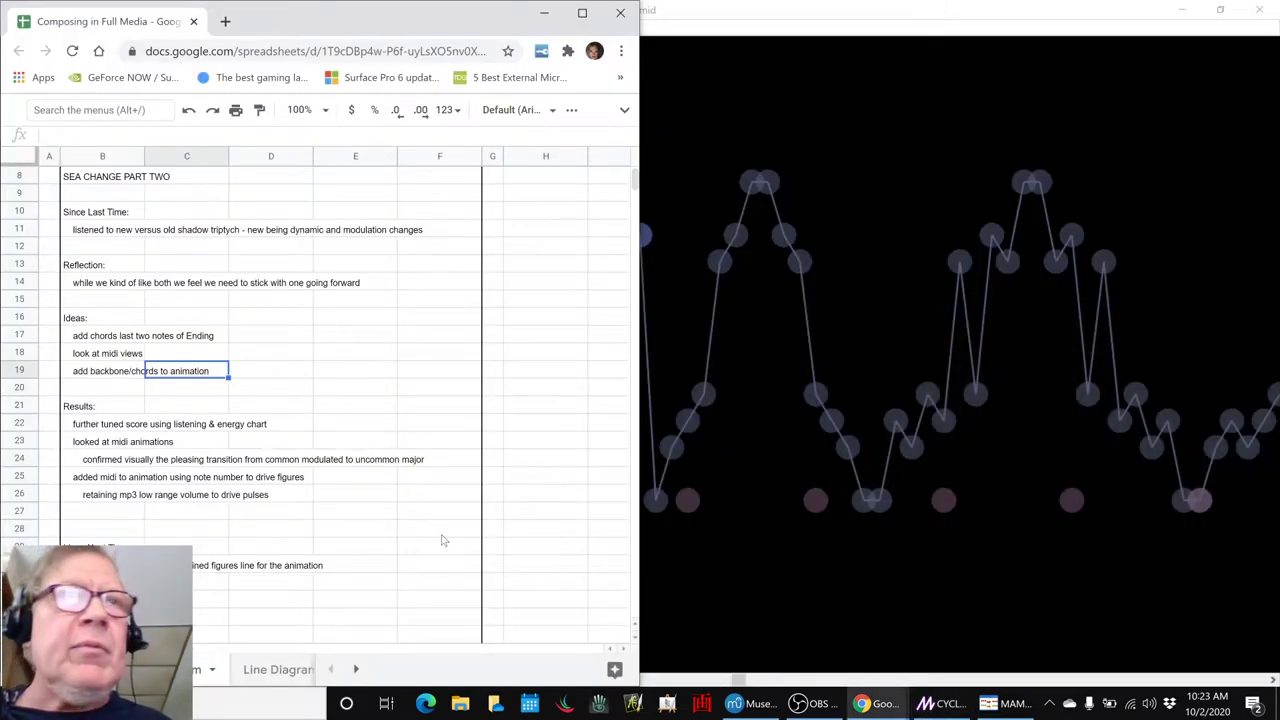
pyautogui.click(119, 427)
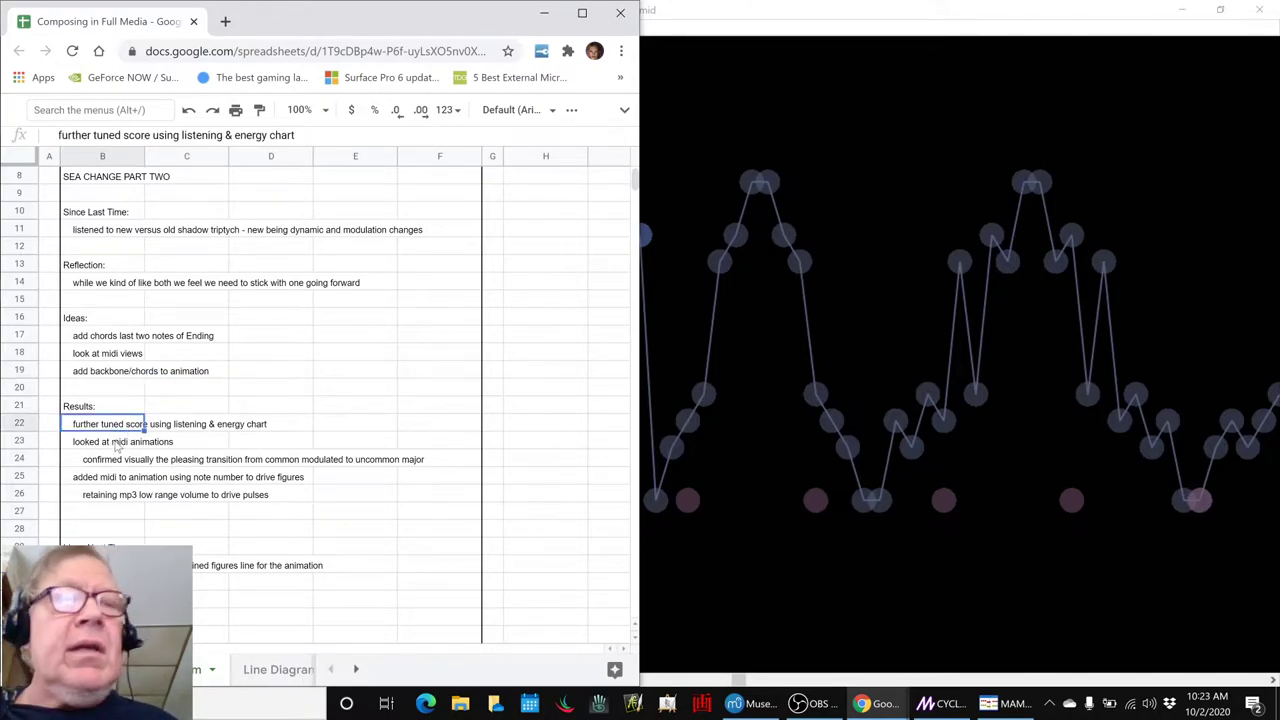
# Bring the energy chart spreadsheet forward and go to the modulation Weight cell.
pyautogui.hotkey('alt', 'Tab')
pyautogui.hotkey('alt', 'Tab')
pyautogui.hotkey('alt', 'Tab')
pyautogui.hotkey('alt', 'Tab')
pyautogui.hotkey('alt', 'Tab')
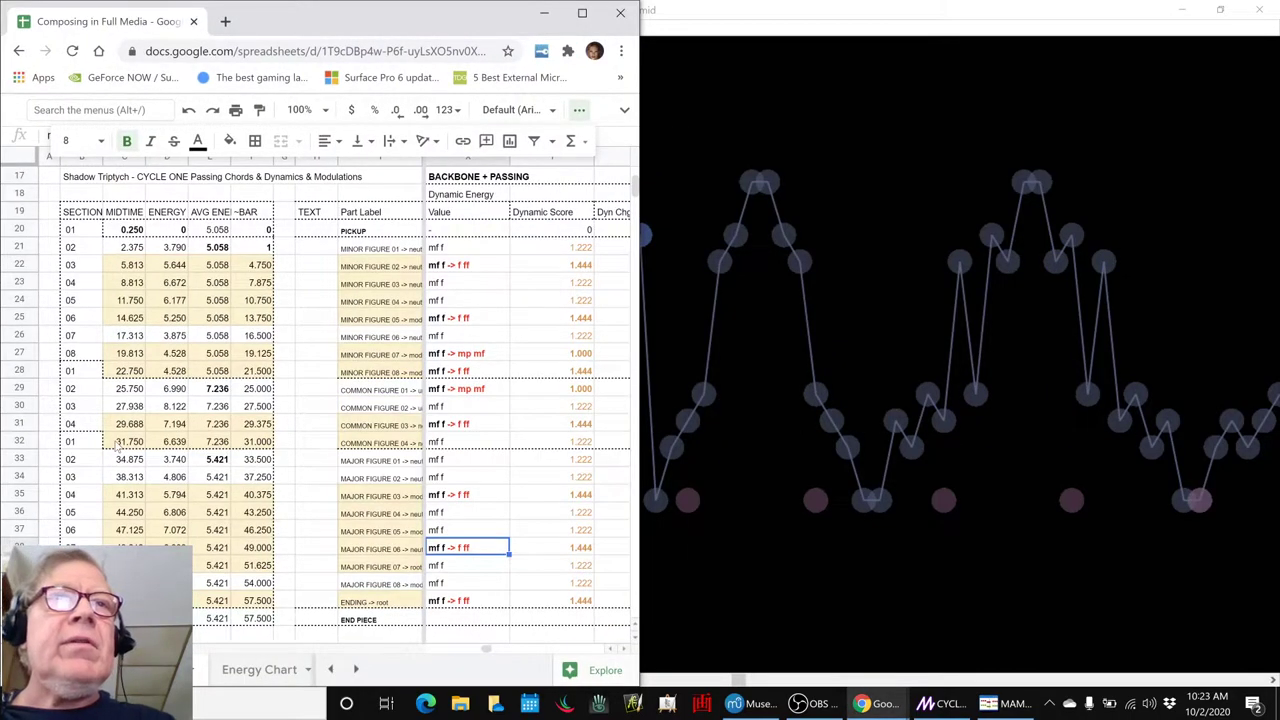
pyautogui.hotkey('alt', 'Tab')
pyautogui.hotkey('alt', 'Tab')
pyautogui.hotkey('alt', 'Tab')
pyautogui.hotkey('alt', 'Tab')
pyautogui.hotkey('alt', 'Tab')
pyautogui.hotkey('alt', 'Tab')
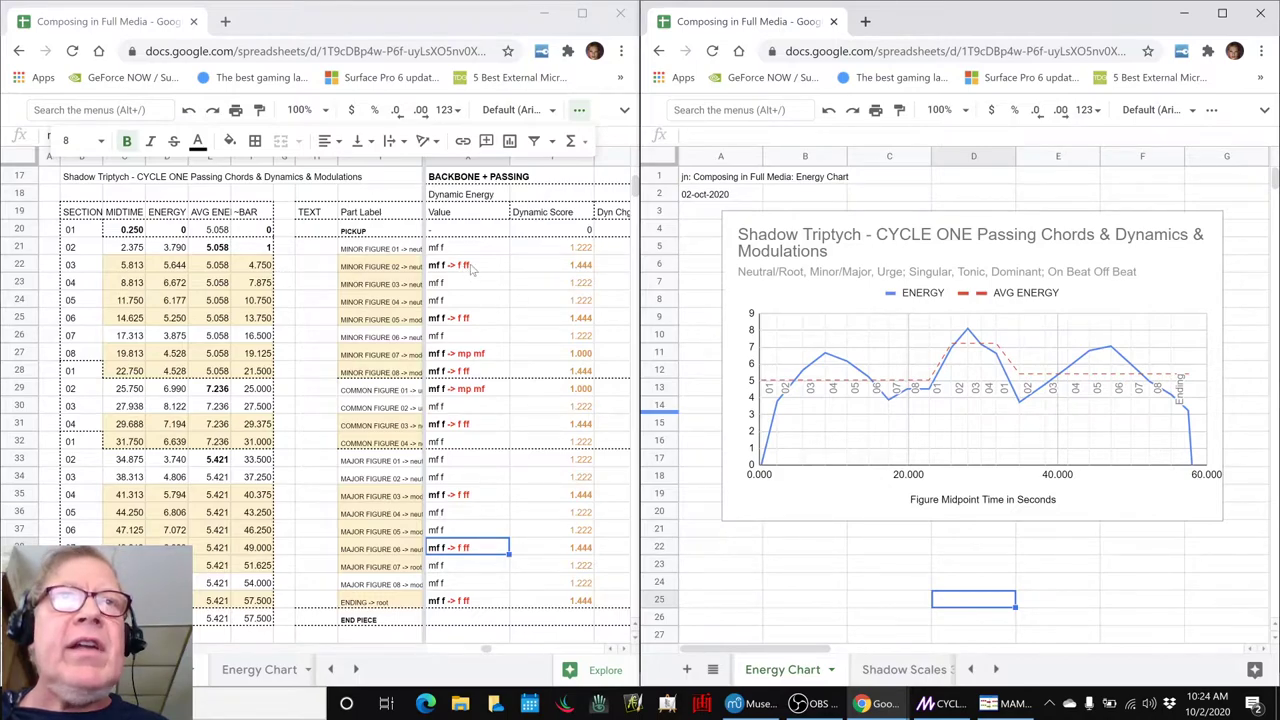
pyautogui.click(472, 268)
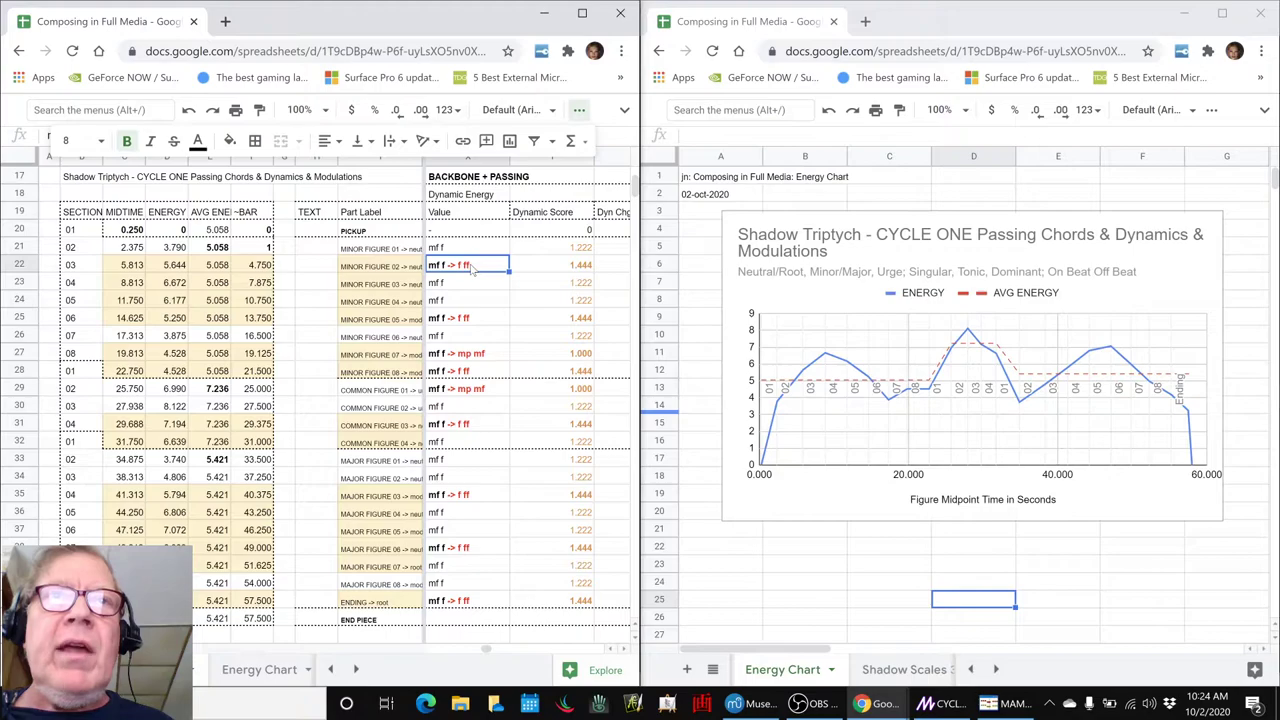
pyautogui.press('Right')
pyautogui.press('Right')
pyautogui.press('Right')
pyautogui.press('Right')
pyautogui.press('Right')
pyautogui.press('Right')
pyautogui.press('Right')
pyautogui.press('Right')
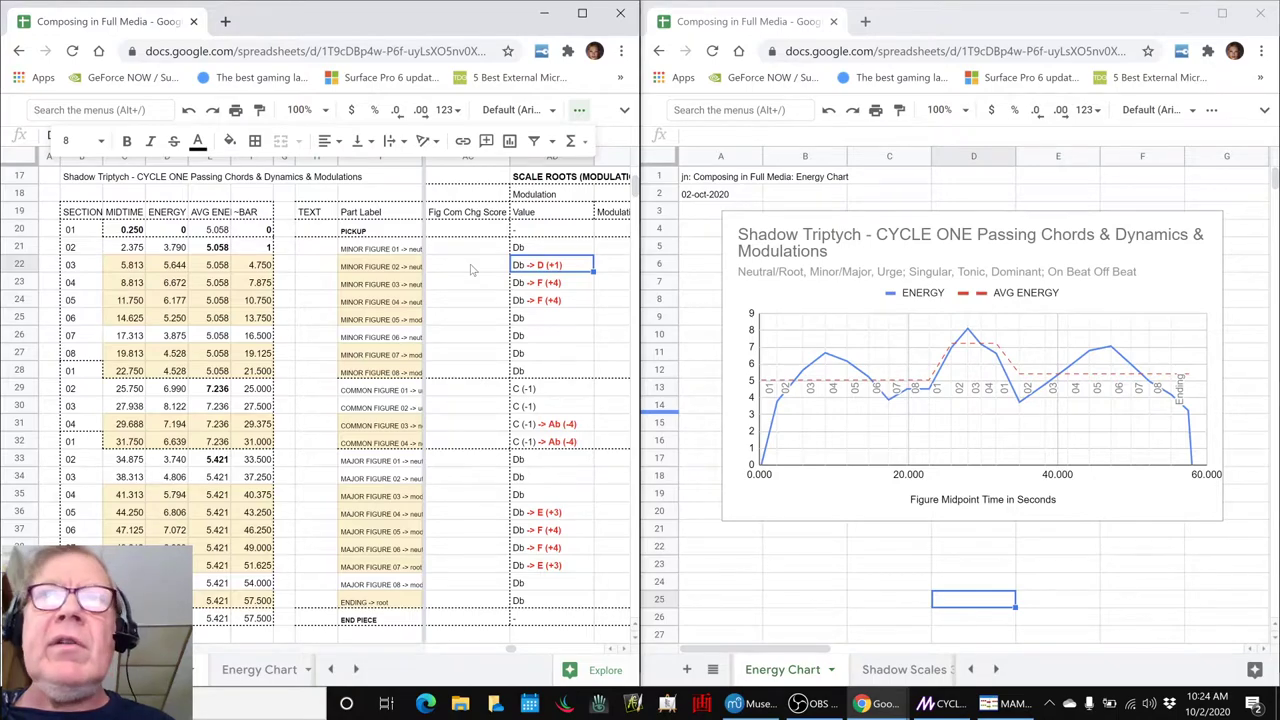
pyautogui.press('Up')
pyautogui.press('Up')
pyautogui.press('Up')
pyautogui.press('Up')
pyautogui.press('Up')
pyautogui.press('Up')
pyautogui.press('Up')
pyautogui.press('Up')
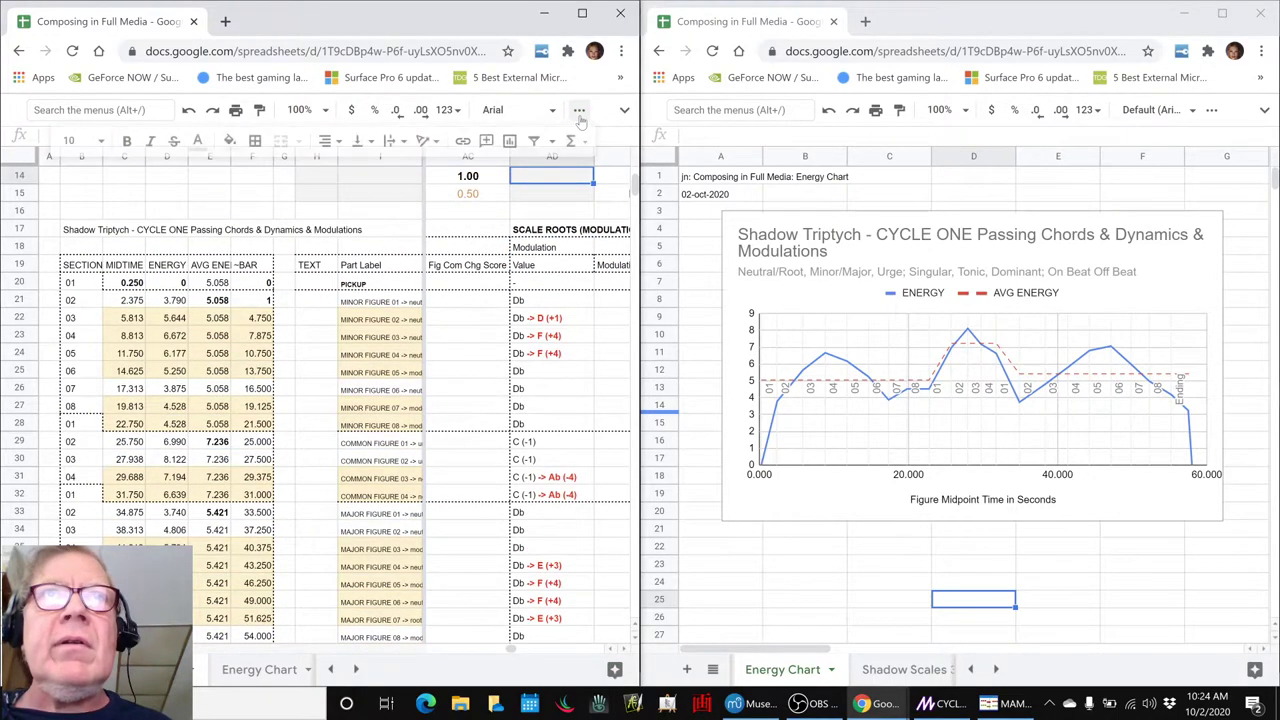
pyautogui.press('Up')
pyautogui.press('Up')
pyautogui.press('Up')
pyautogui.press('Right')
pyautogui.press('Right')
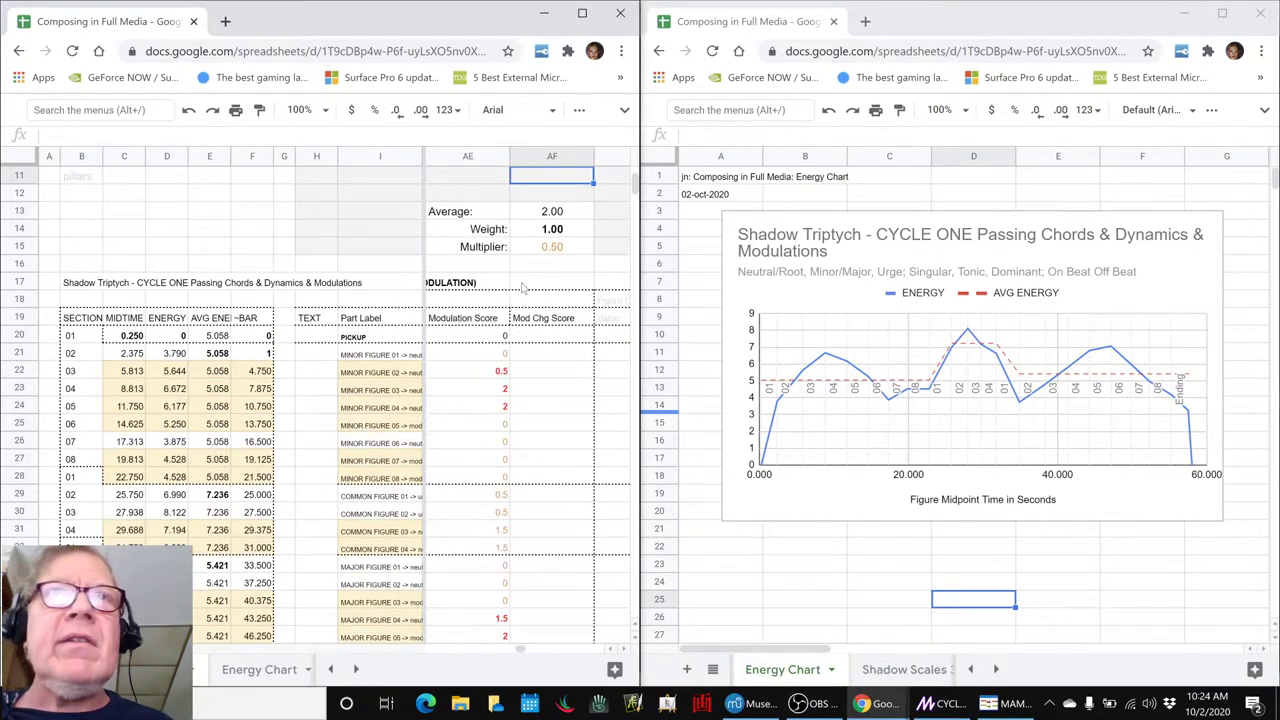
pyautogui.press('Up')
pyautogui.press('Up')
pyautogui.press('Up')
pyautogui.press('Up')
pyautogui.press('Up')
pyautogui.press('Up')
pyautogui.press('Up')
pyautogui.press('Up')
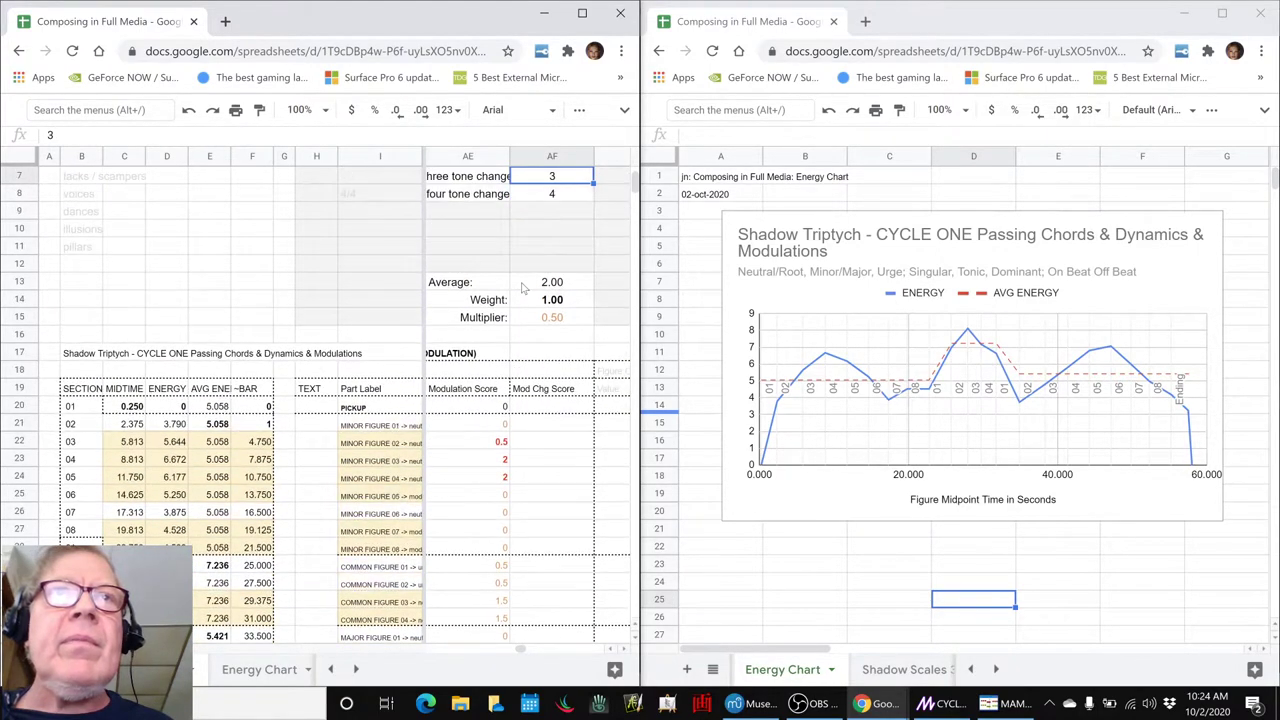
pyautogui.press('Down')
pyautogui.press('Down')
pyautogui.press('Down')
pyautogui.press('Down')
pyautogui.press('Down')
pyautogui.press('Down')
pyautogui.press('Down')
pyautogui.press('Down')
pyautogui.press('Down')
pyautogui.press('Down')
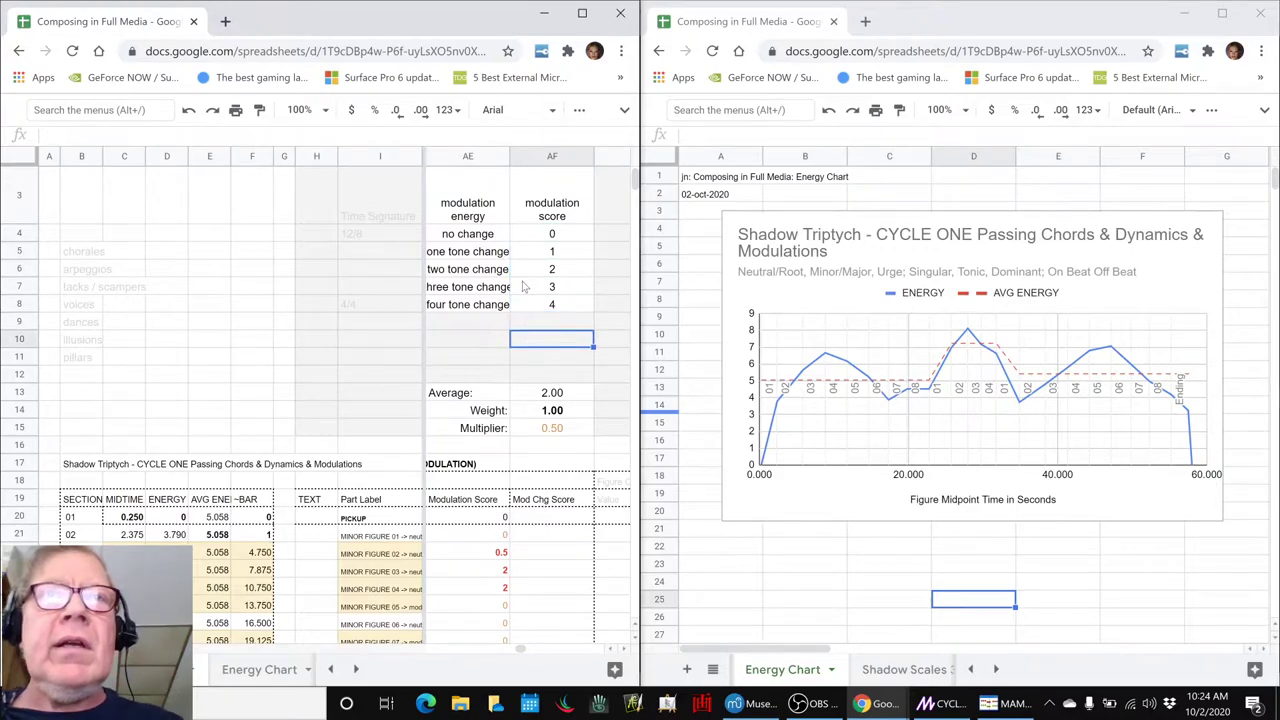
pyautogui.press('Down')
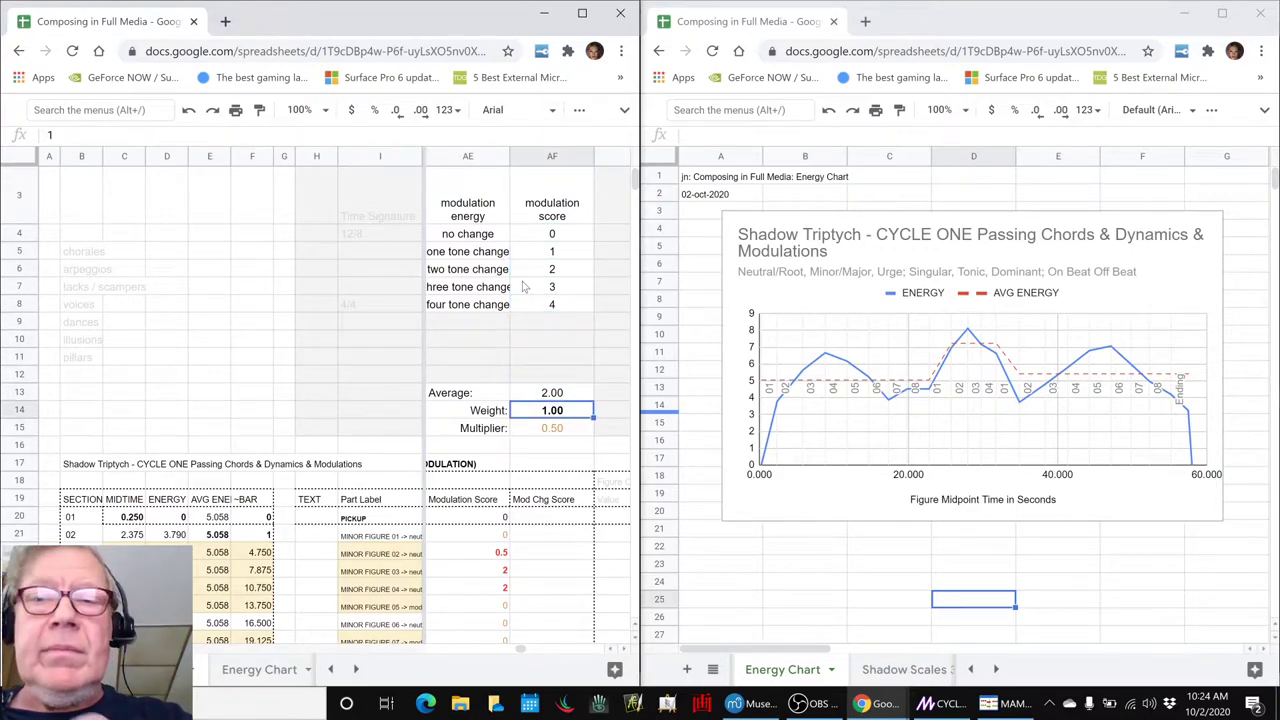
# Set the modulation weight to 0, then back to 1, comparing the energy chart.
pyautogui.write('0')
pyautogui.press('Return')
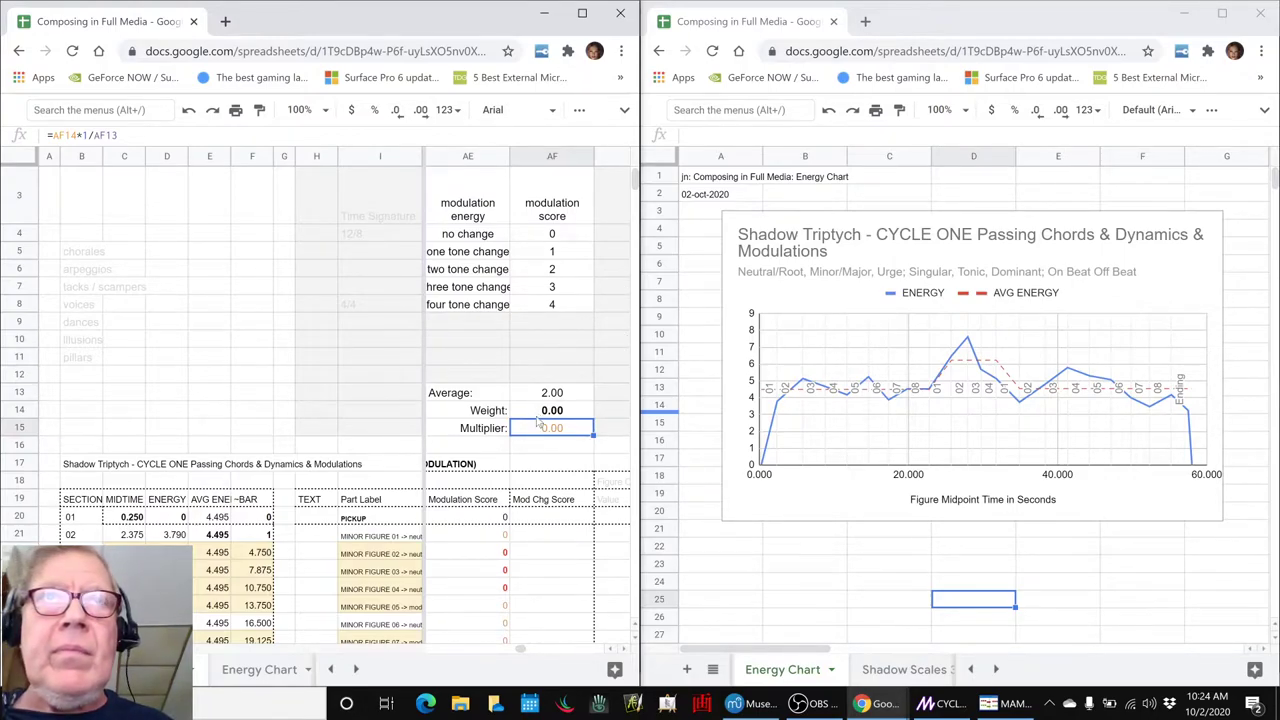
pyautogui.press('Up')
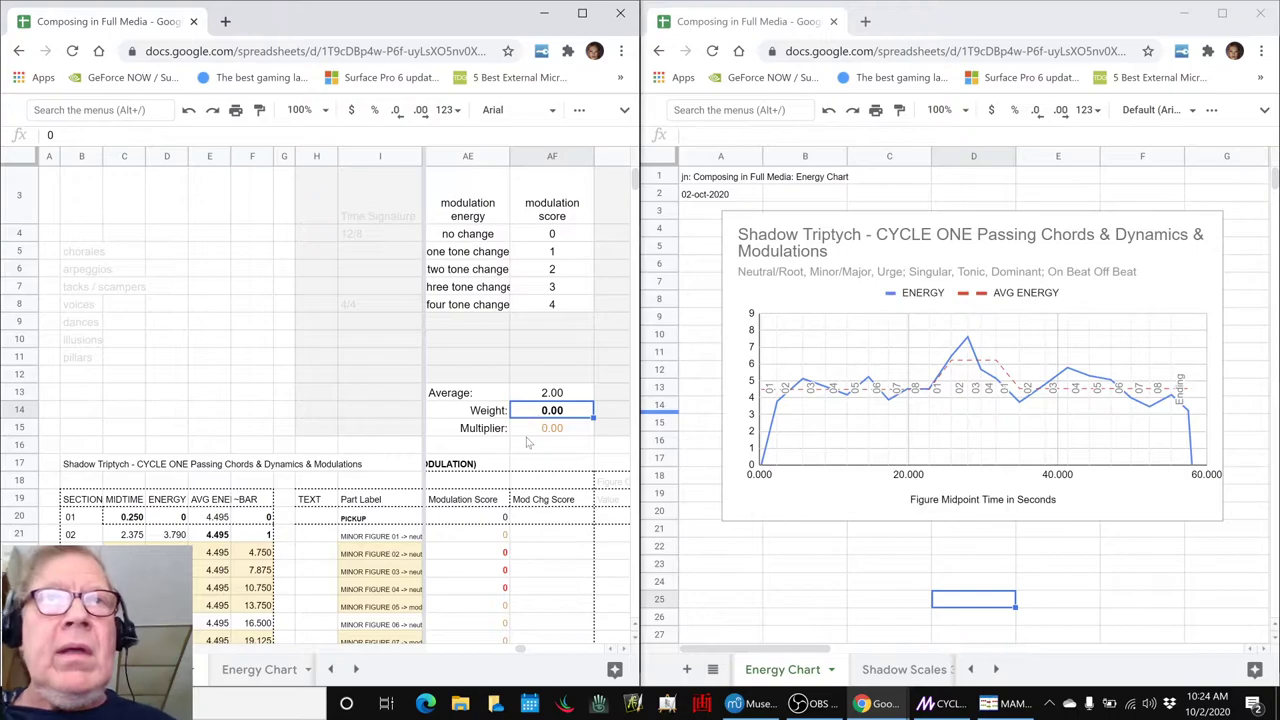
pyautogui.write('1')
pyautogui.press('Return')
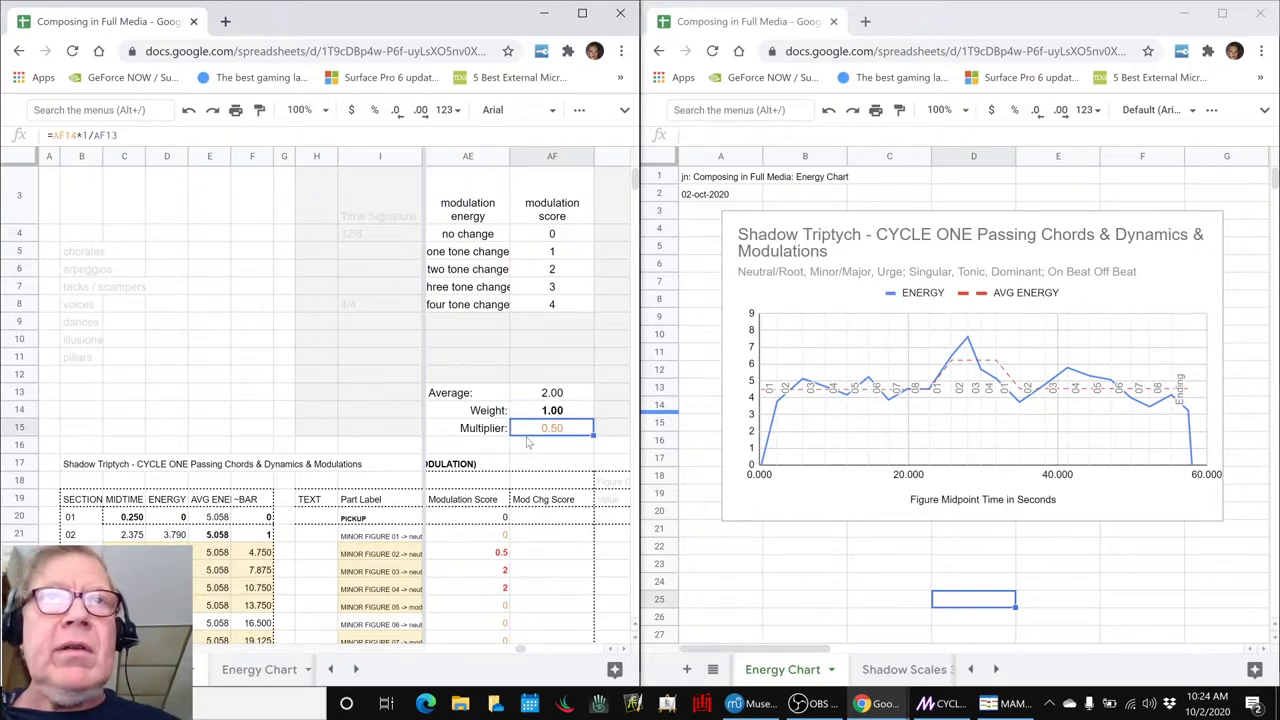
# Set the dynamic weight to 0, then back to 1, comparing the energy chart.
pyautogui.press('Left')
pyautogui.press('Left')
pyautogui.press('Left')
pyautogui.press('Left')
pyautogui.press('Left')
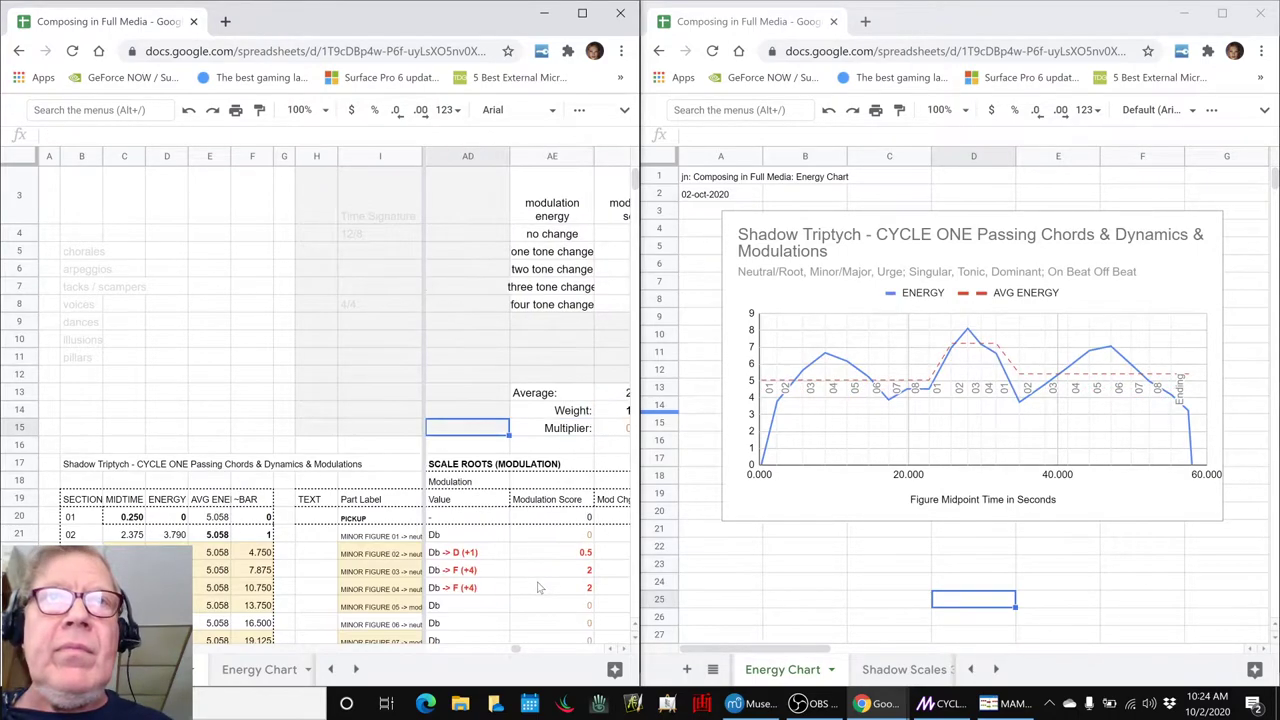
pyautogui.press('Left')
pyautogui.press('Left')
pyautogui.press('Left')
pyautogui.press('Left')
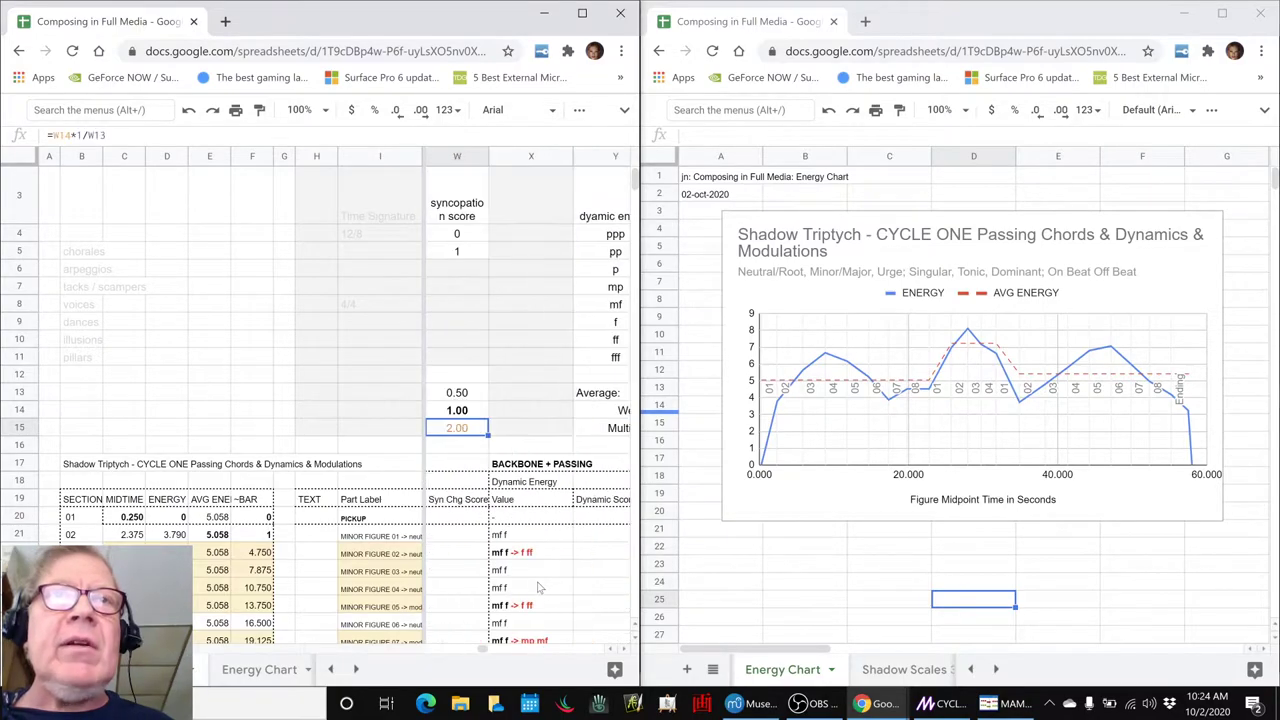
pyautogui.press('Right')
pyautogui.press('Right')
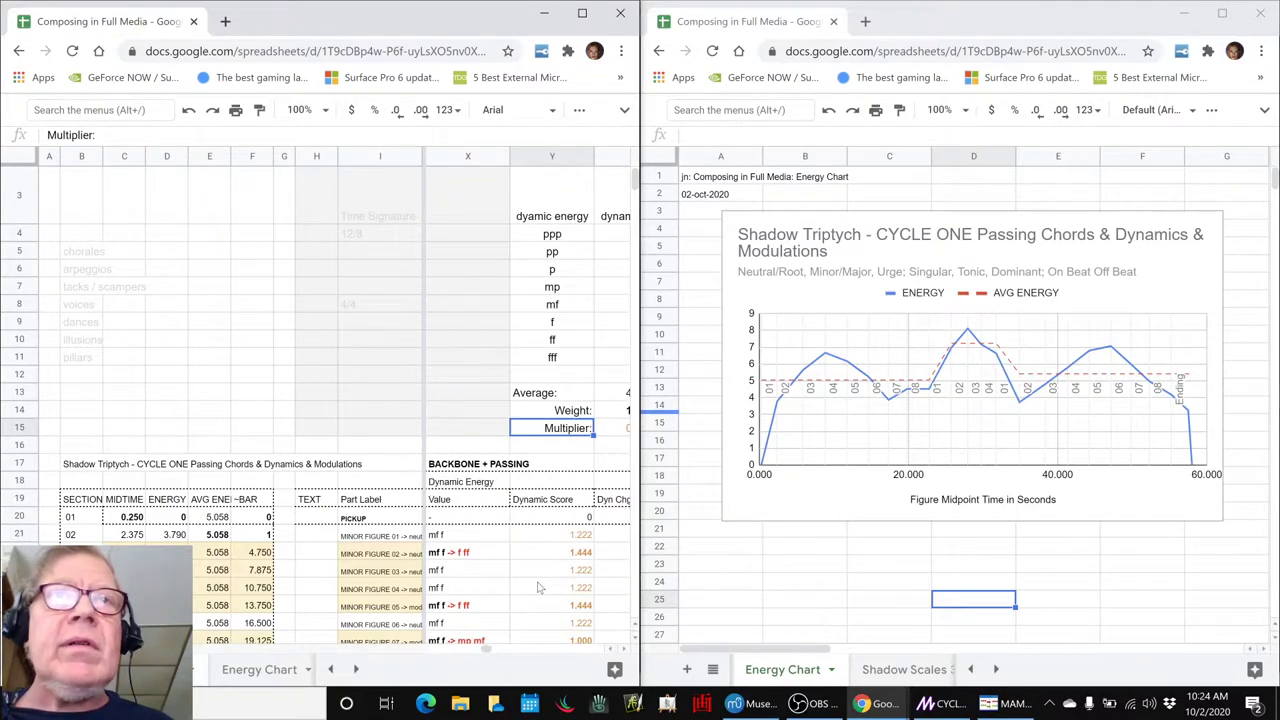
pyautogui.press('Right')
pyautogui.press('Up')
pyautogui.write('0')
pyautogui.press('Return')
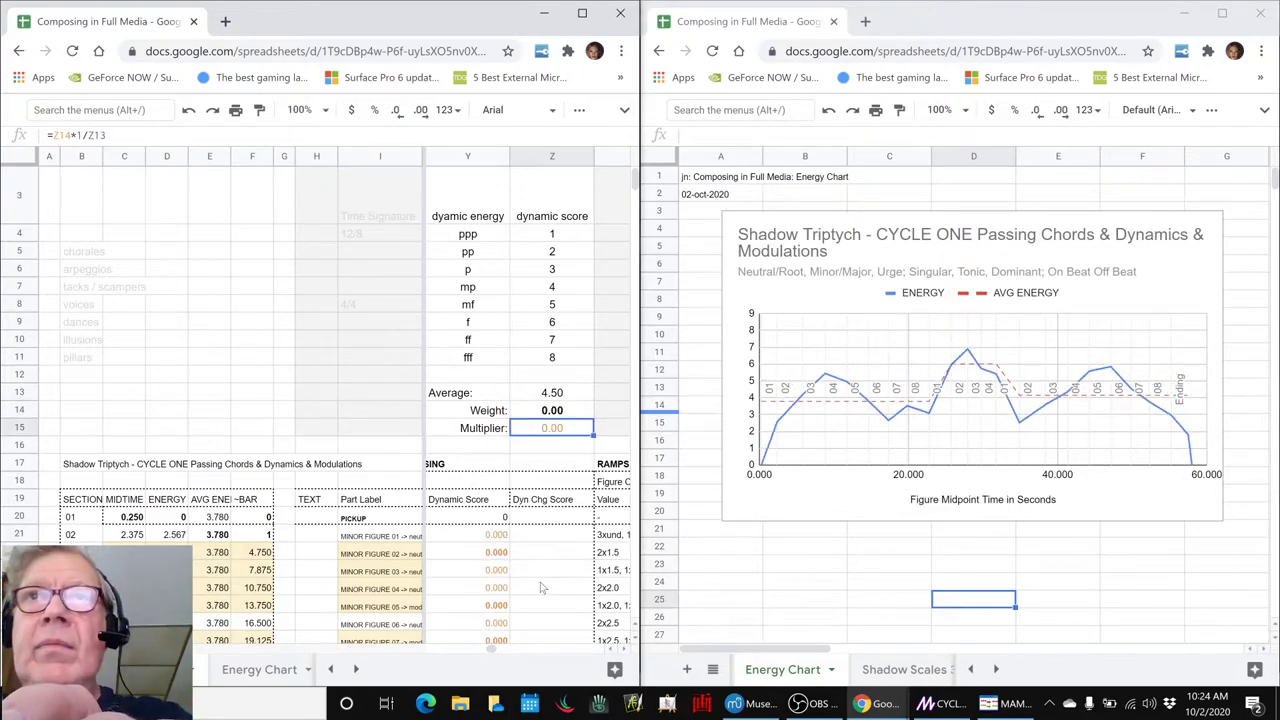
pyautogui.press('Up')
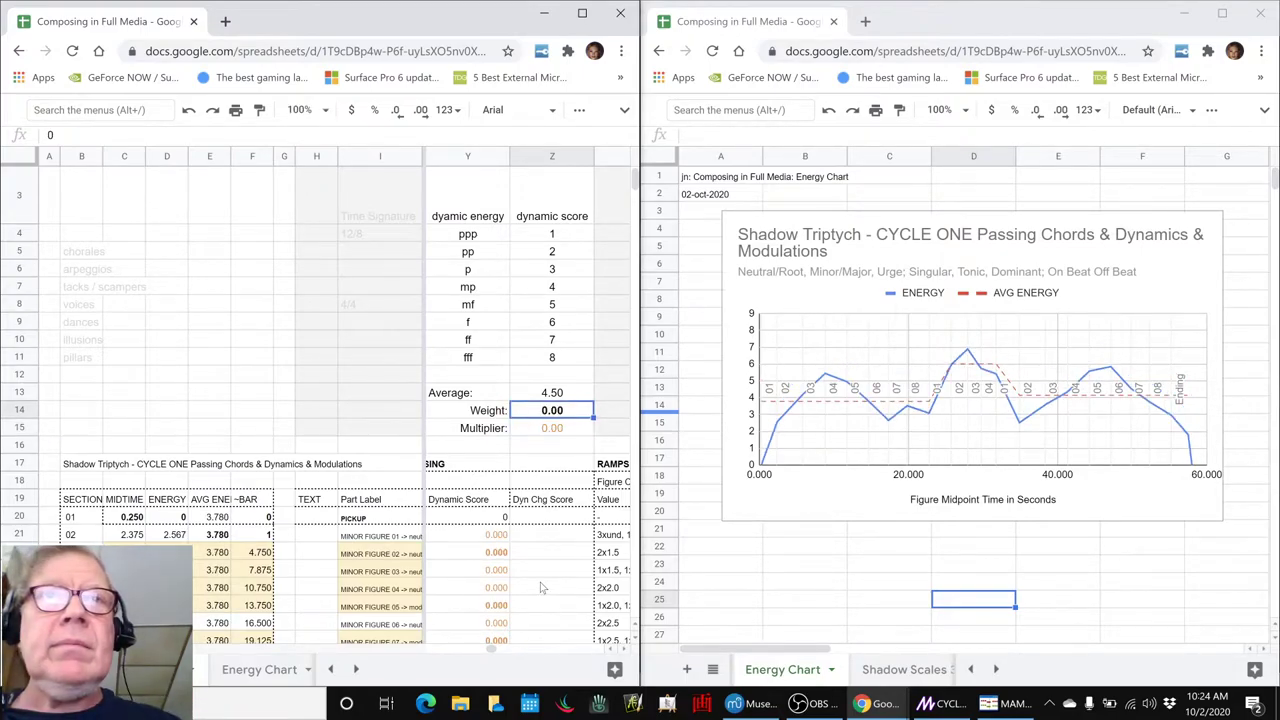
pyautogui.write('1')
pyautogui.press('Return')
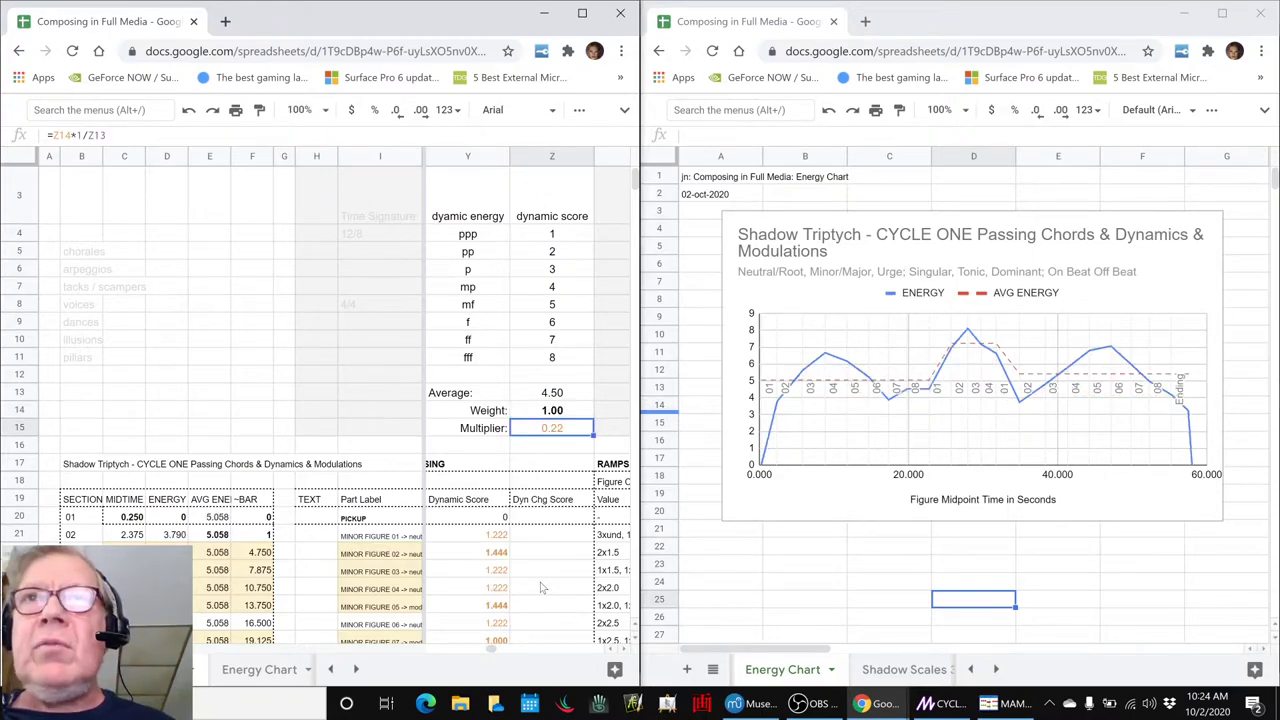
# Switch the dynamic weight off again with 0, then restore it to 1.
pyautogui.press('Up')
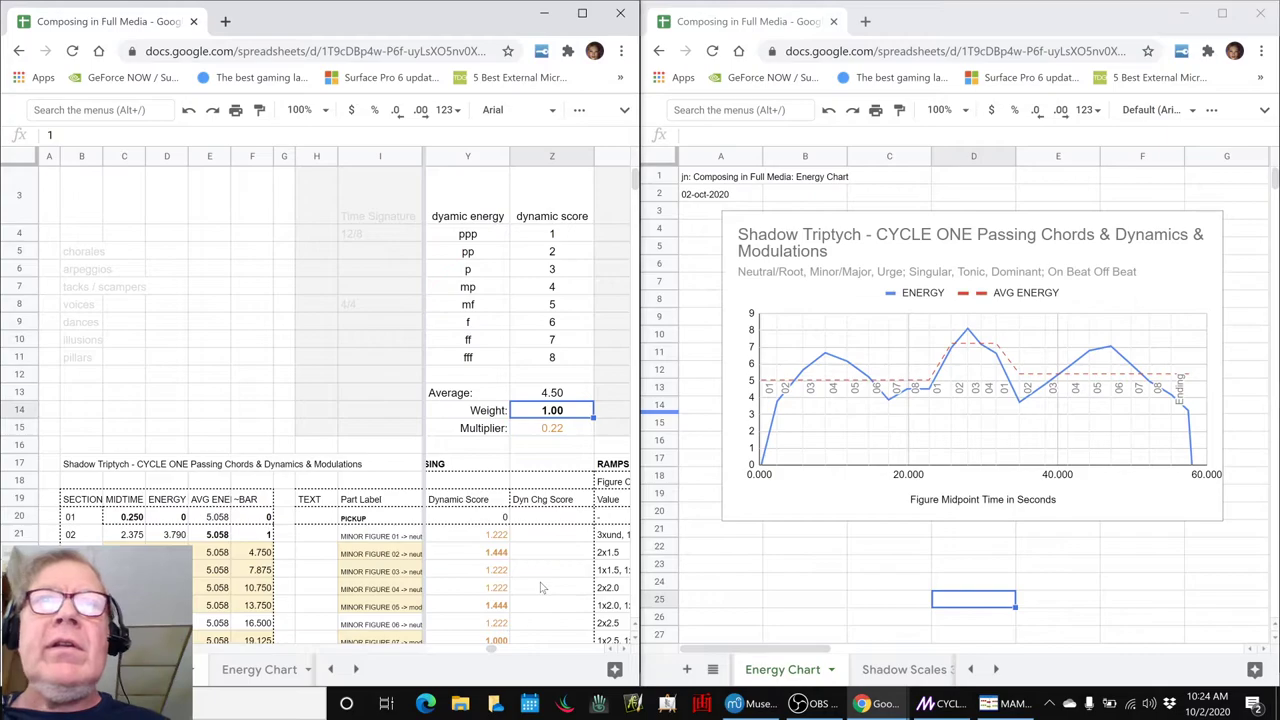
pyautogui.write('0')
pyautogui.press('Return')
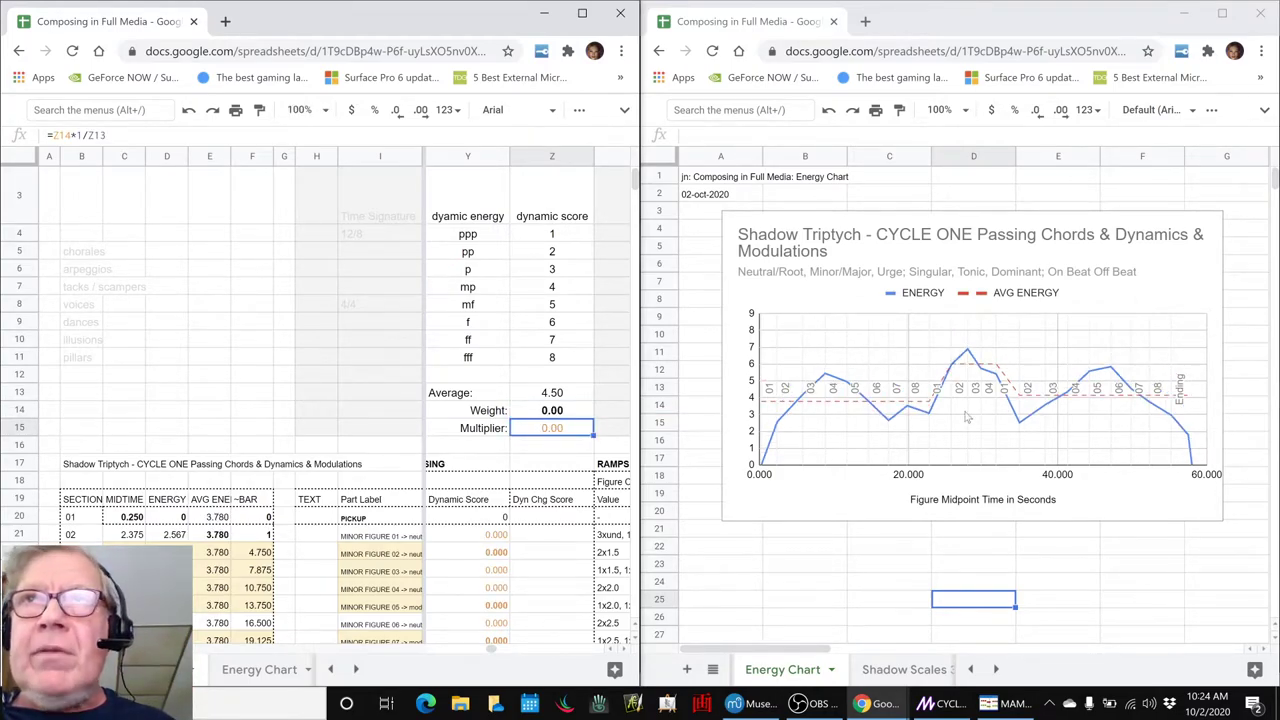
pyautogui.click(565, 415)
pyautogui.write('1')
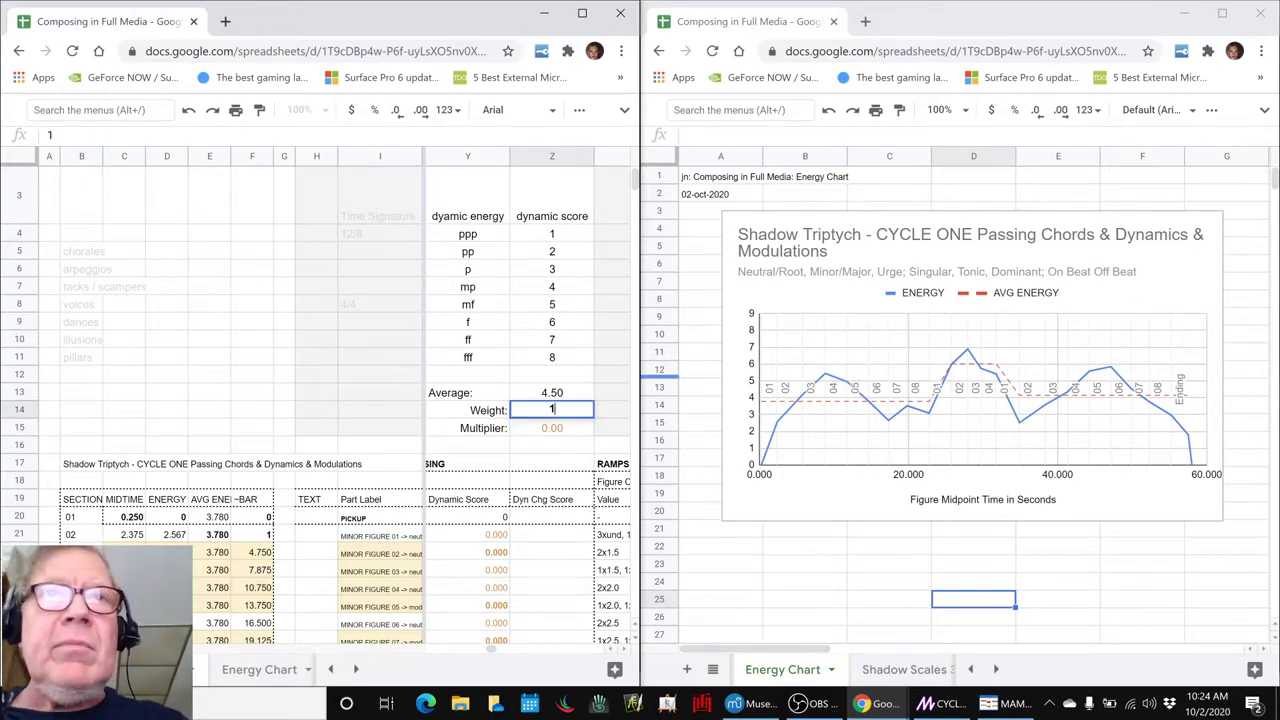
pyautogui.press('Return')
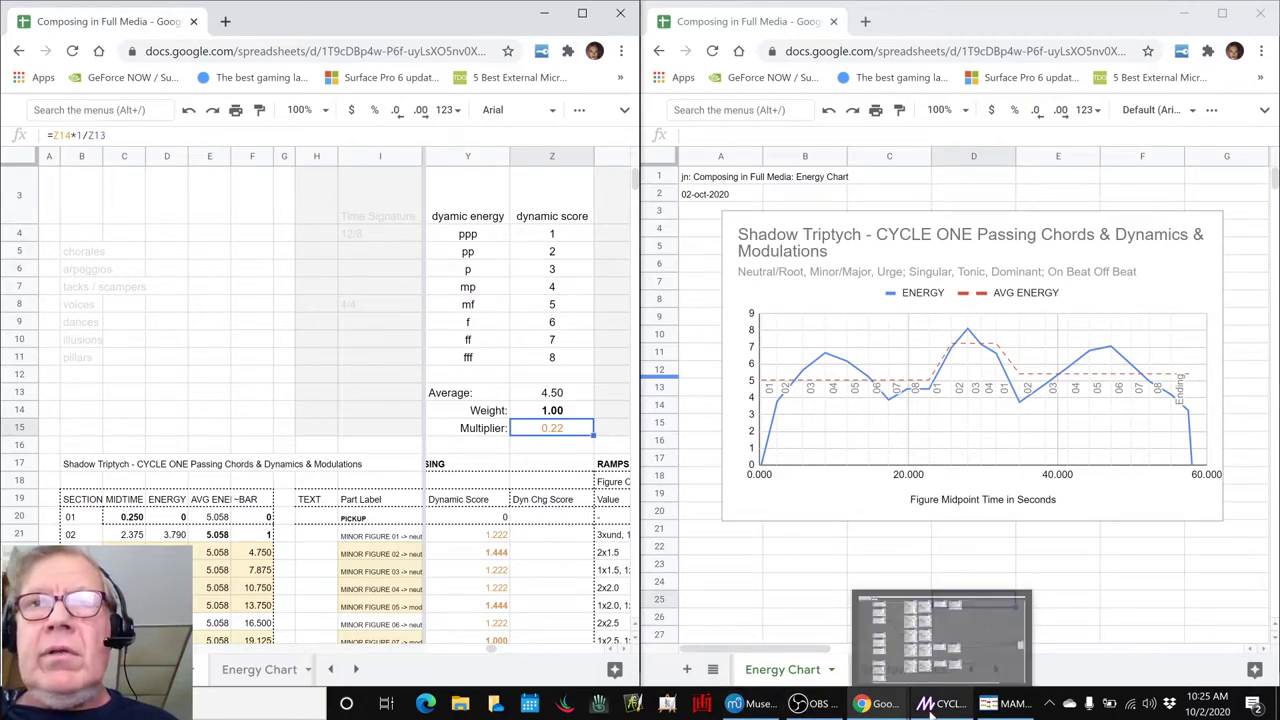
# Bring MuseScore forward, jump to the first measure with Ctrl+Home, and start playback.
pyautogui.moveTo(819, 707)
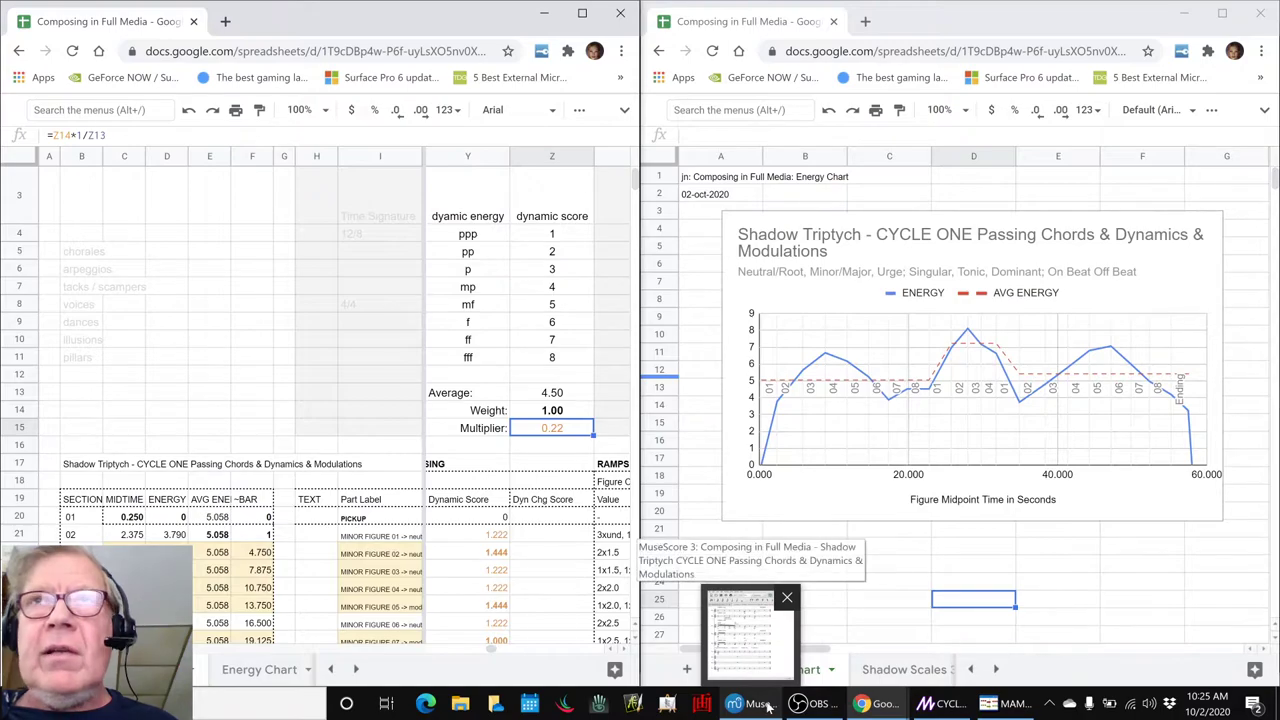
pyautogui.click(777, 692)
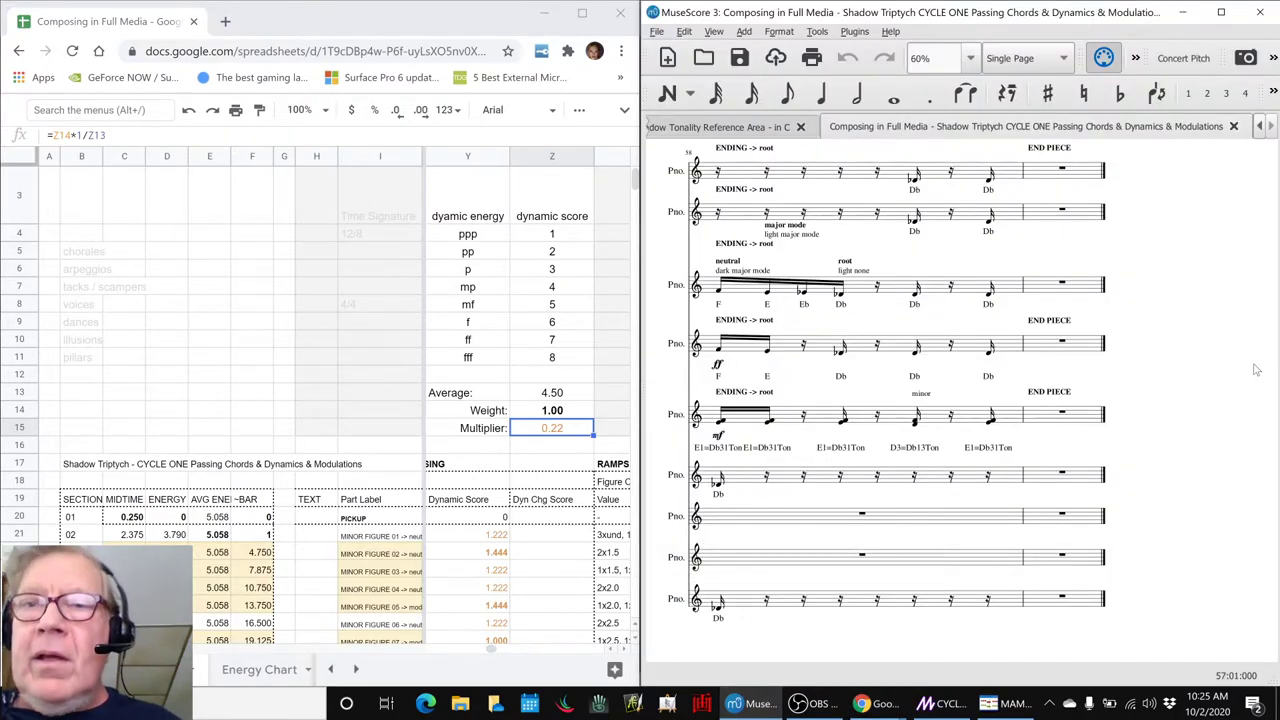
pyautogui.hotkey('ctrl', 'Home')
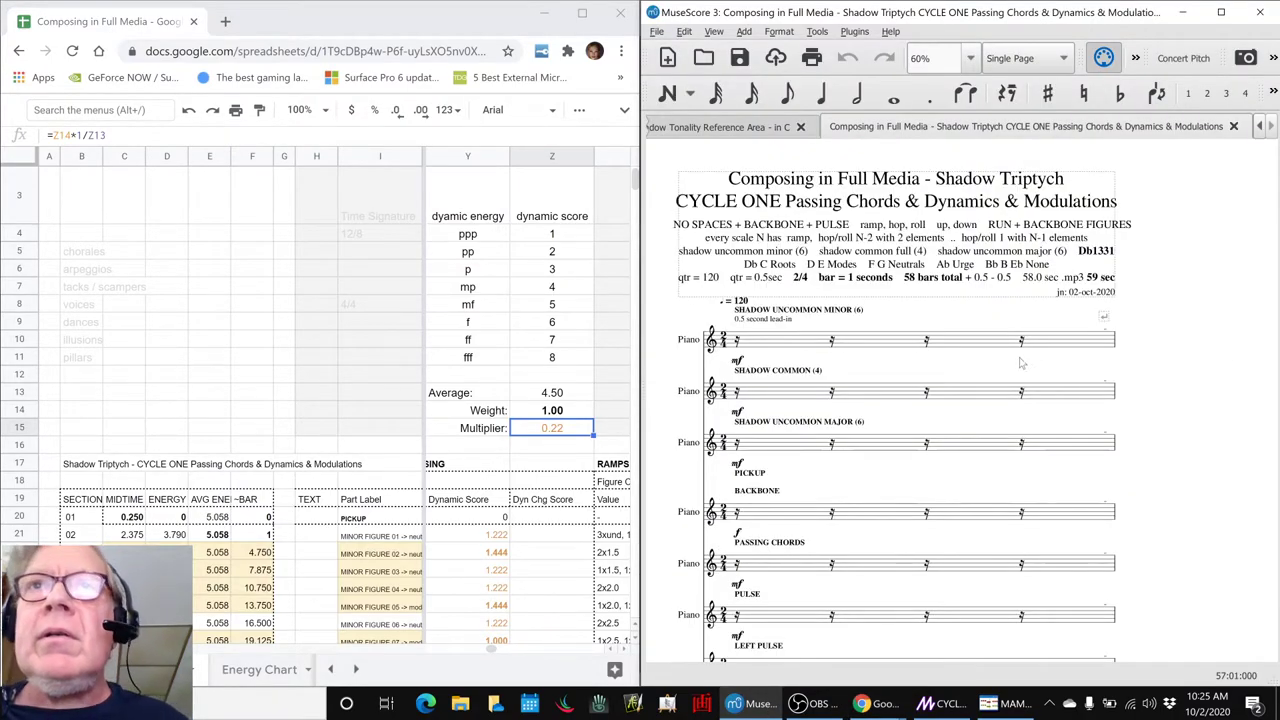
pyautogui.click(770, 341)
pyautogui.click(1218, 388)
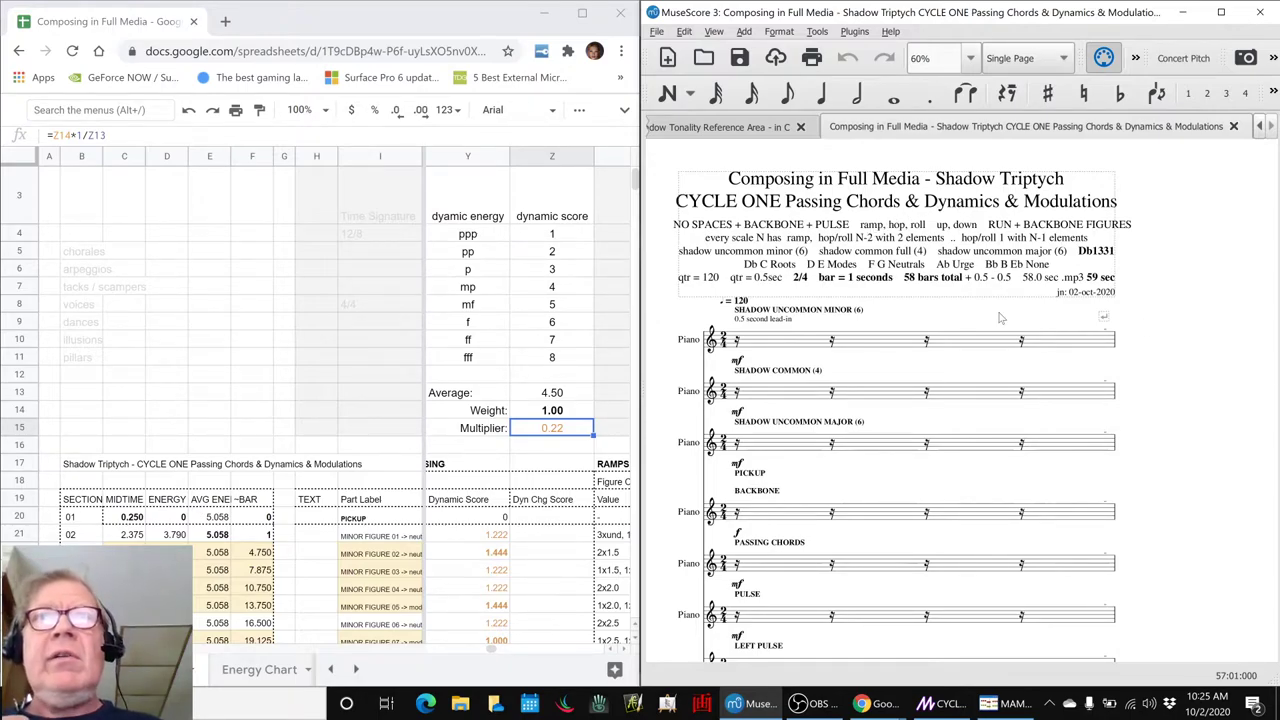
pyautogui.press('space')
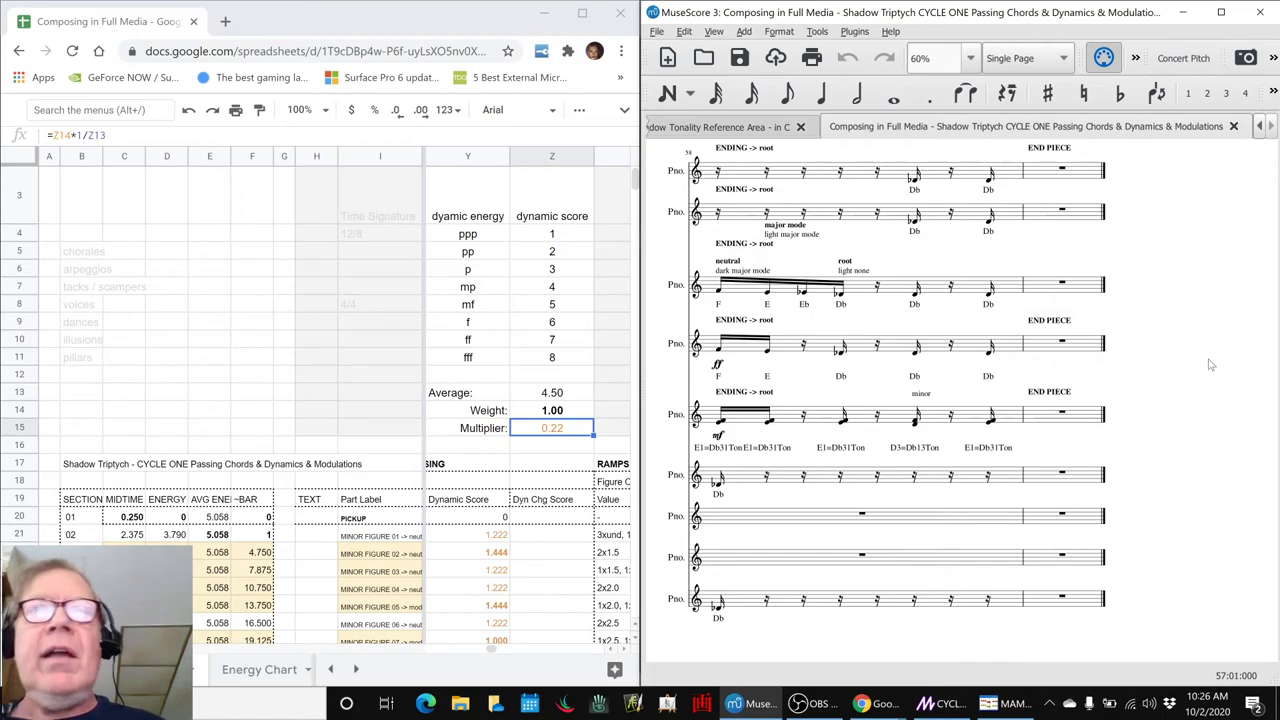
# Review the Ideas Next Time notes on combined figures and new cadences, then switch toward OBS.
pyautogui.hotkey('alt', 'Tab')
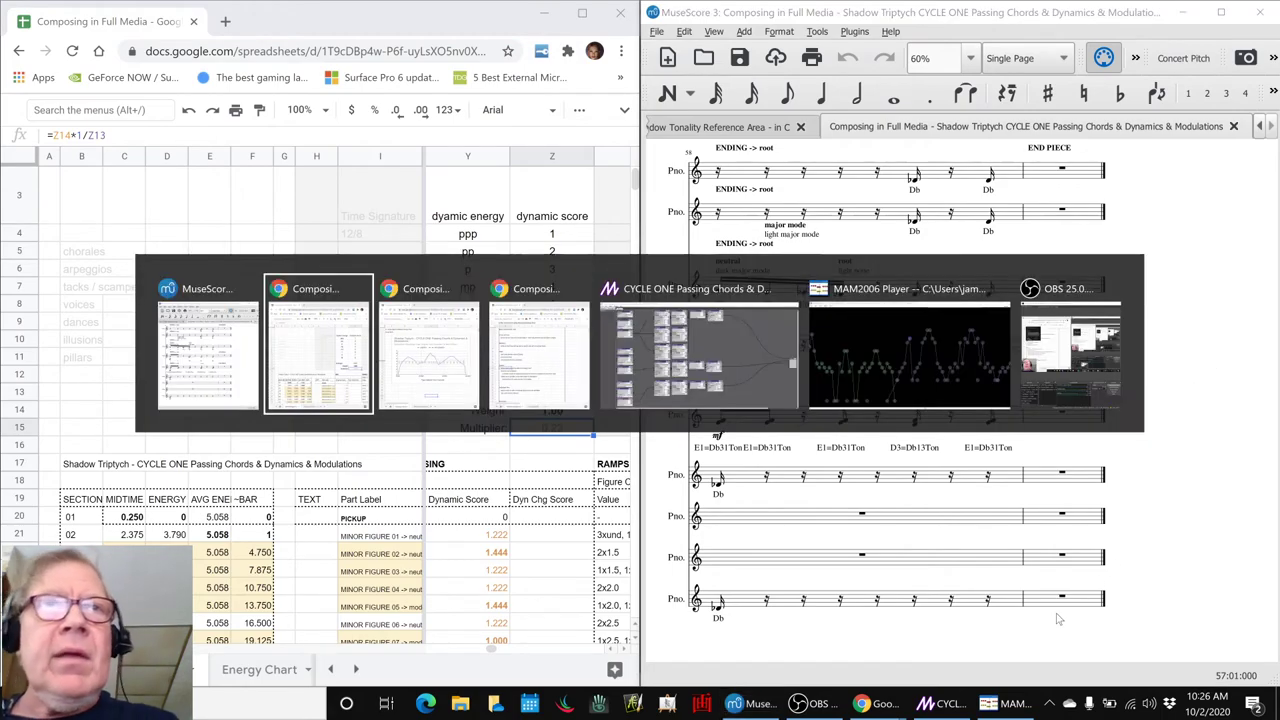
pyautogui.hotkey('alt', 'Tab')
pyautogui.hotkey('alt', 'Tab')
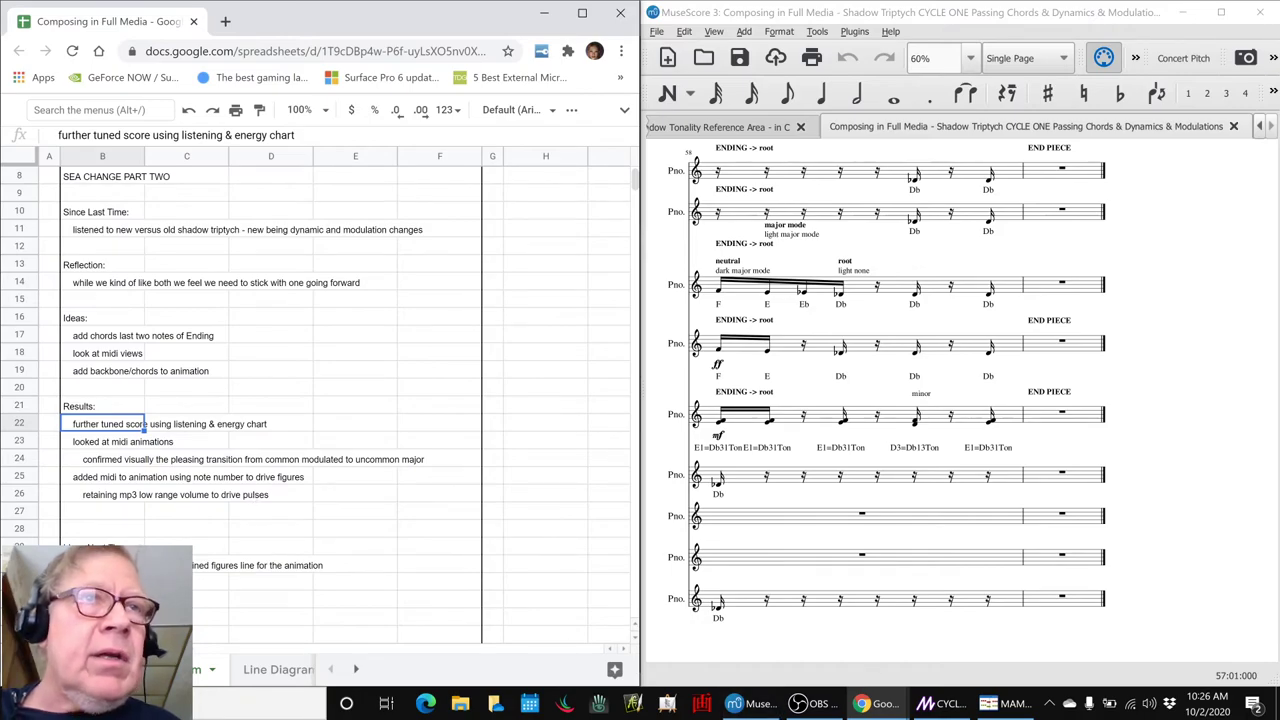
pyautogui.click(100, 565)
pyautogui.scroll(-4, 116, 450)
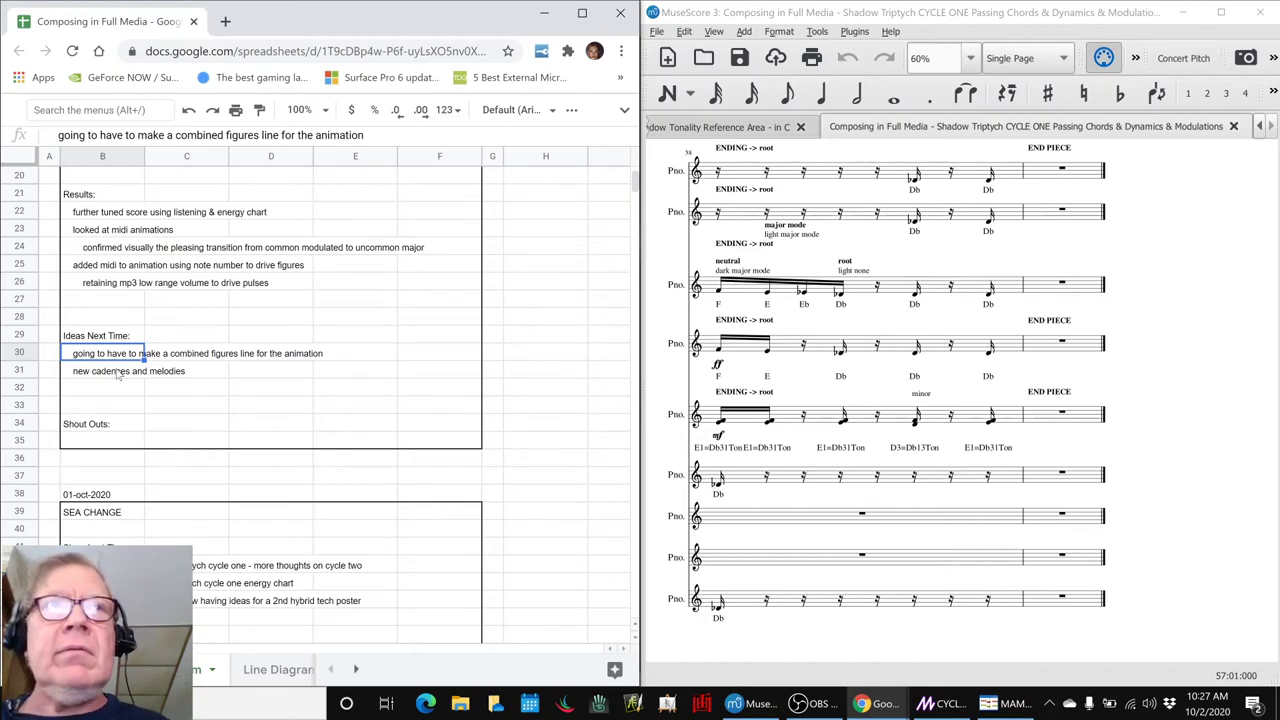
pyautogui.click(118, 373)
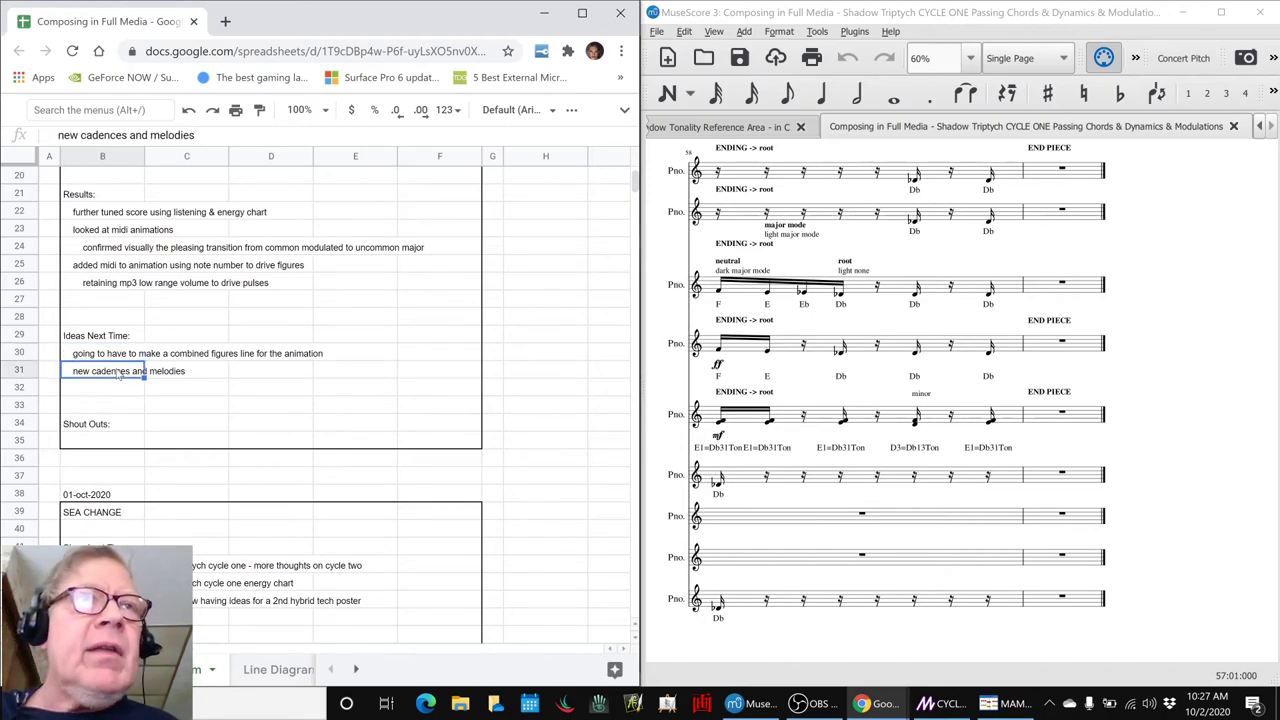
pyautogui.click(114, 391)
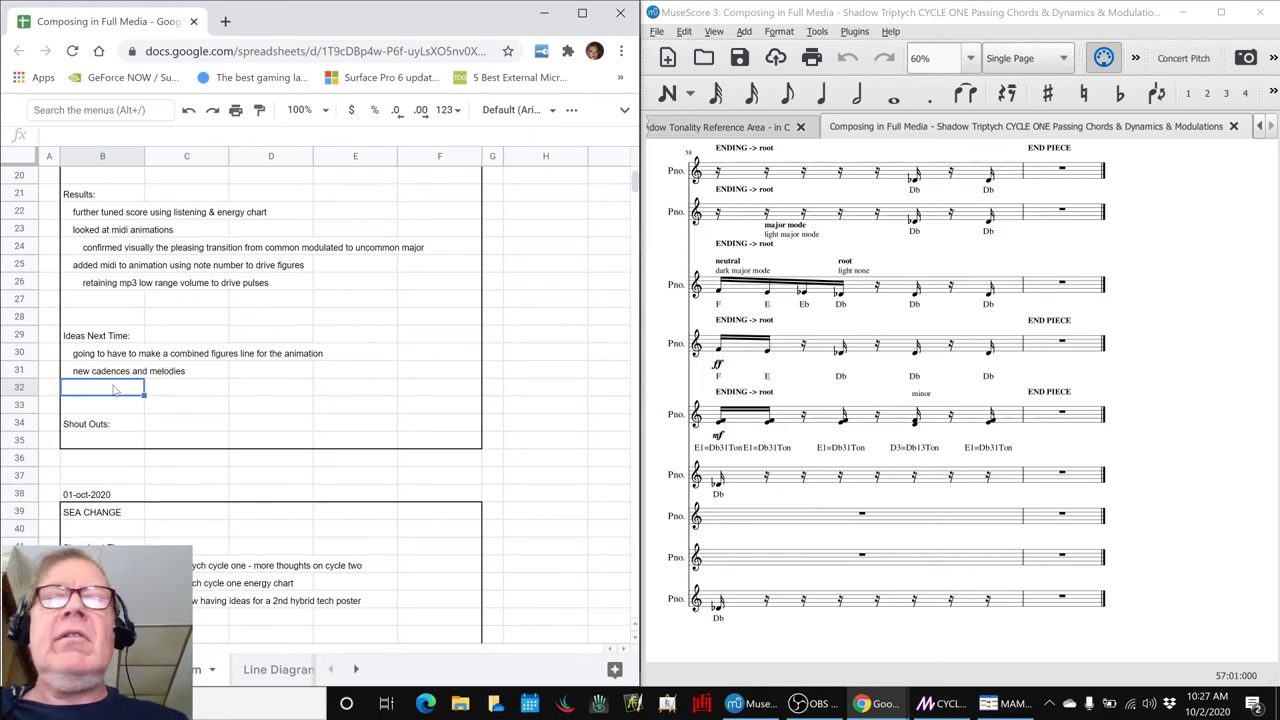
pyautogui.hotkey('alt', 'Tab')
pyautogui.hotkey('alt', 'Tab')
pyautogui.hotkey('alt', 'Tab')
pyautogui.hotkey('alt', 'Tab')
pyautogui.hotkey('alt', 'Tab')
pyautogui.hotkey('alt', 'Tab')
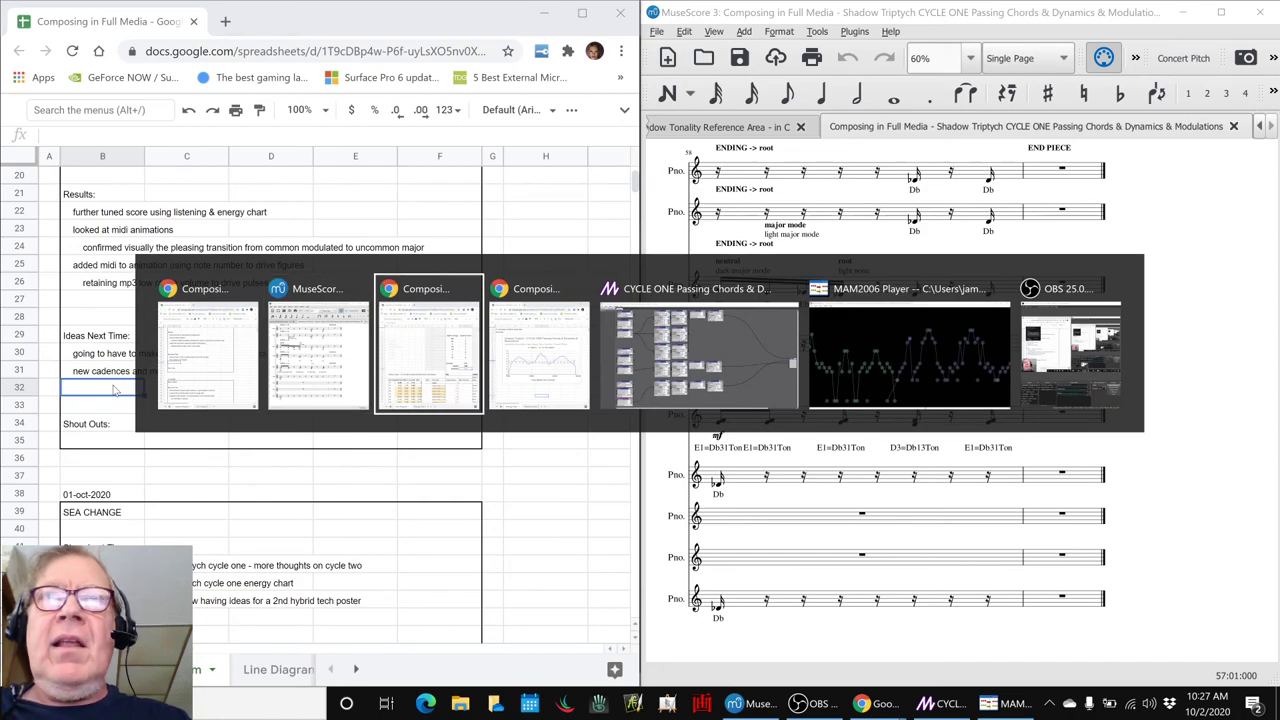